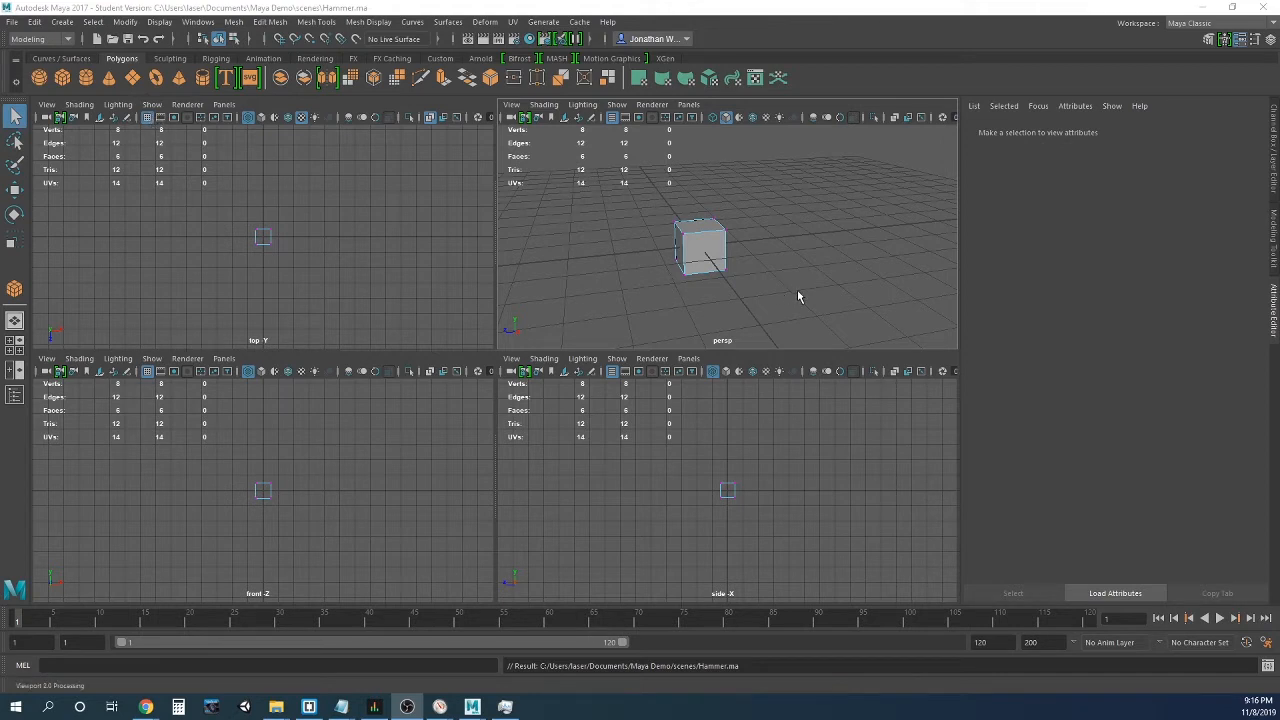
Step: Select the bottom face of the cube in the perspective view
{"action": "left_click_drag", "start_coordinate": [797, 296], "coordinate": [697, 268], "text": "alt"}
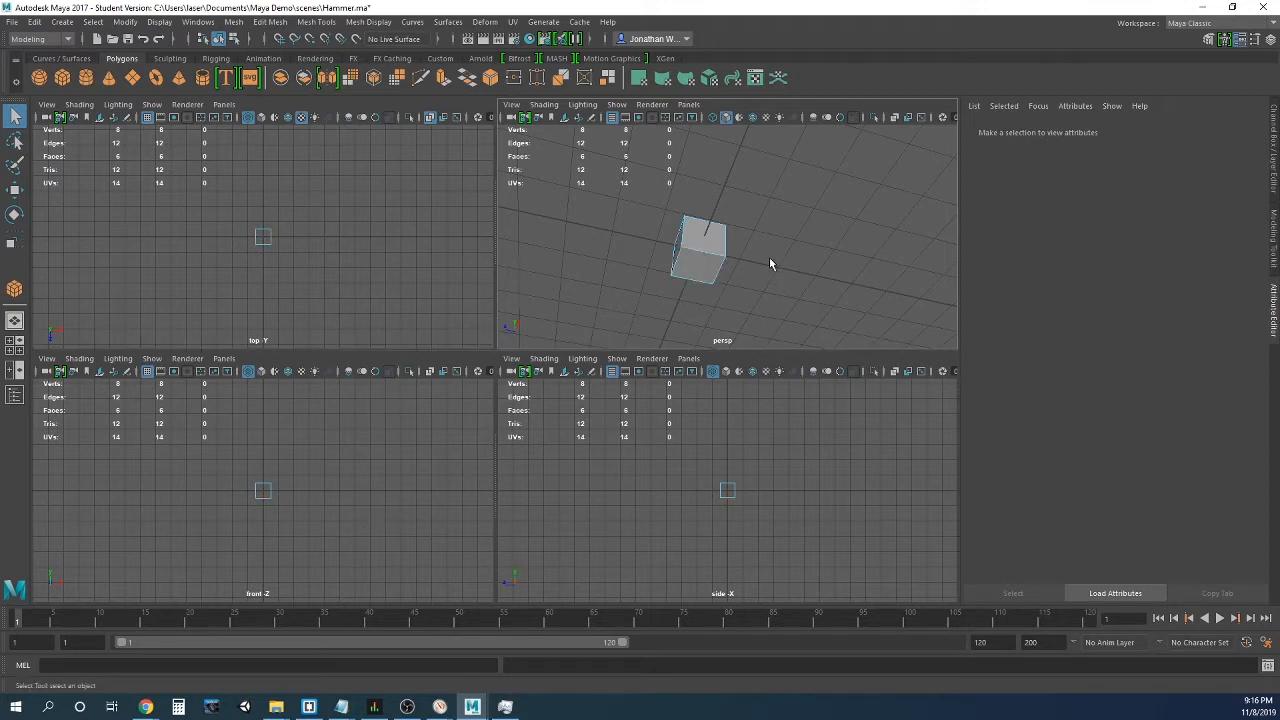
{"action": "left_click_drag", "start_coordinate": [769, 264], "coordinate": [700, 276], "text": "alt"}
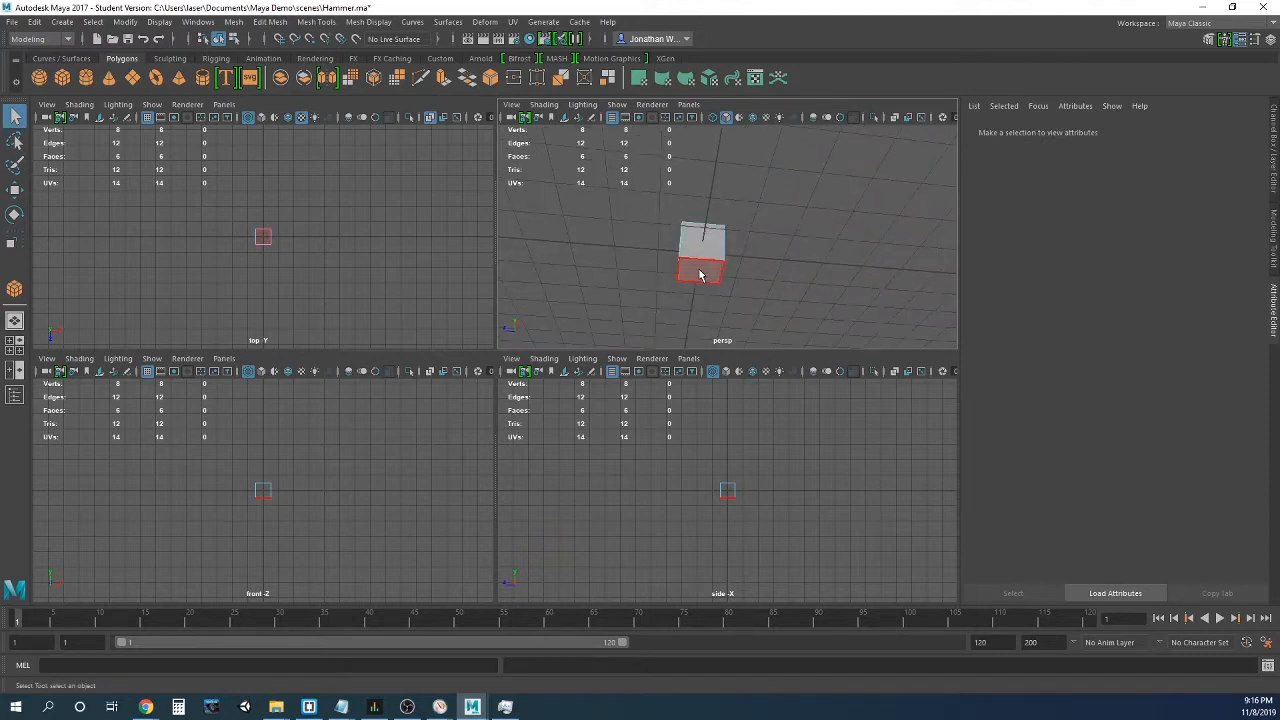
{"action": "left_click", "coordinate": [700, 276]}
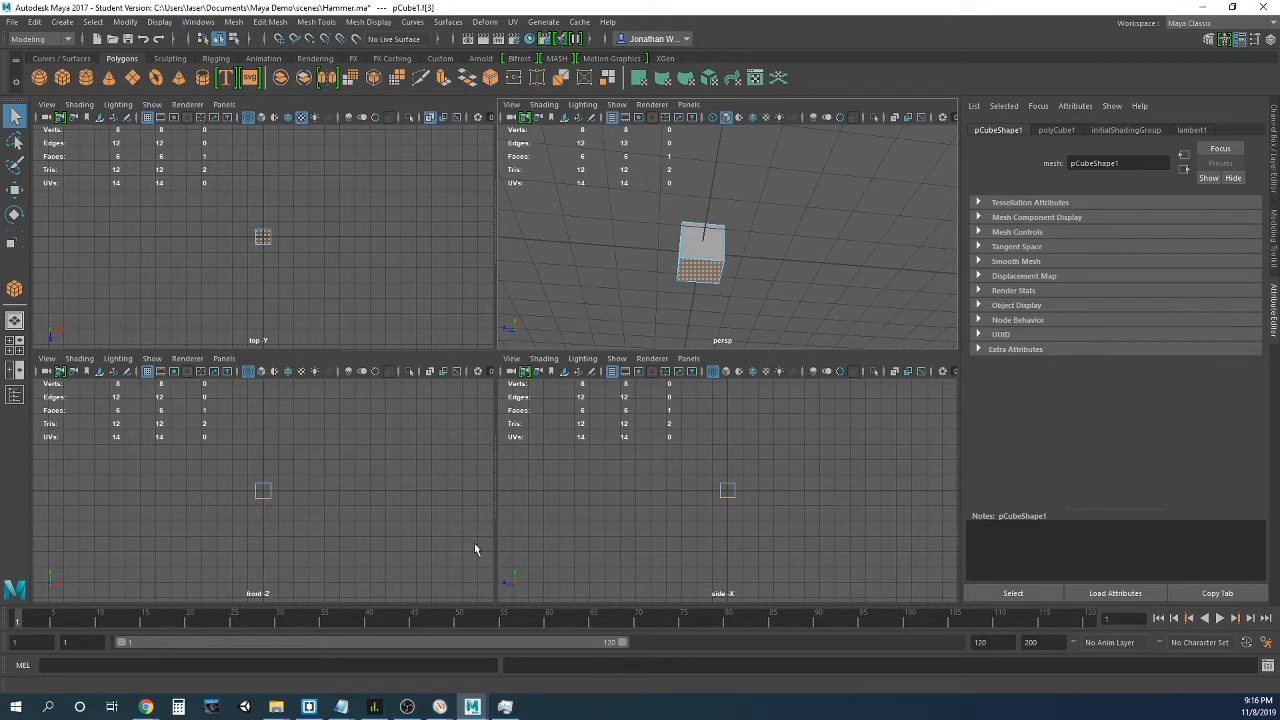
{"action": "left_click_drag", "start_coordinate": [640, 229], "coordinate": [640, 294], "text": "alt"}
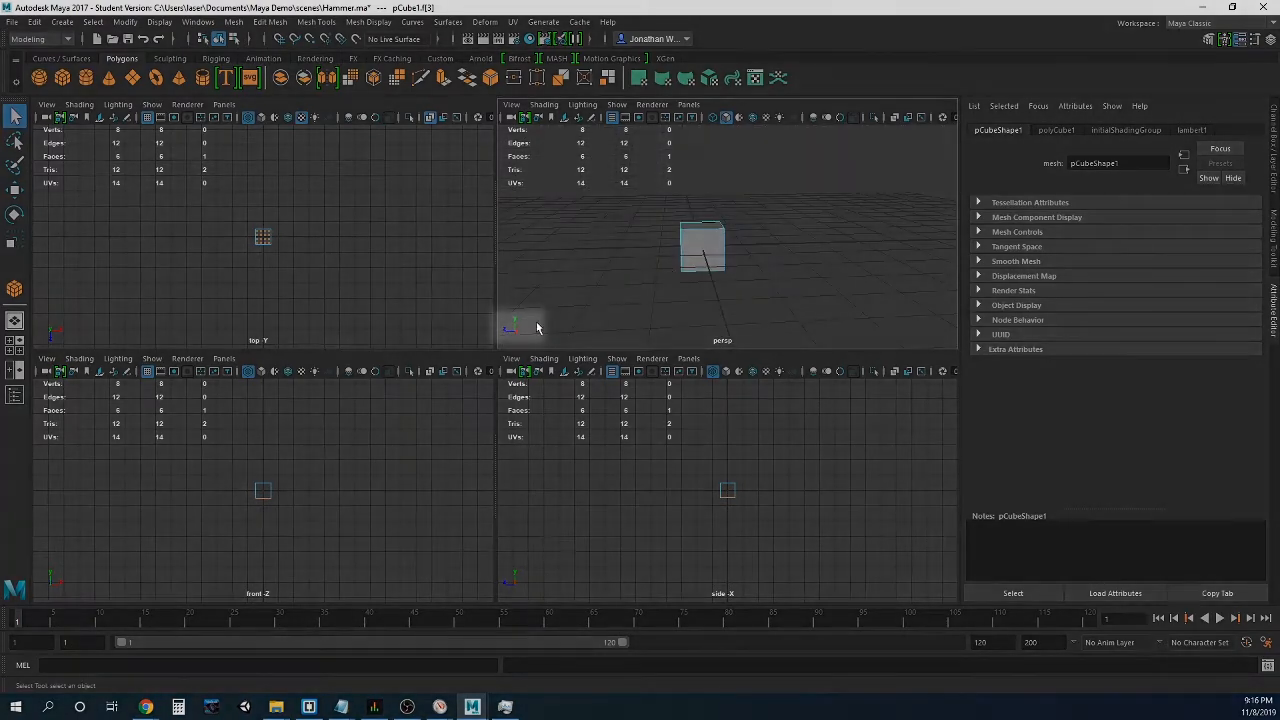
{"action": "left_click_drag", "start_coordinate": [524, 317], "coordinate": [531, 283], "text": "alt"}
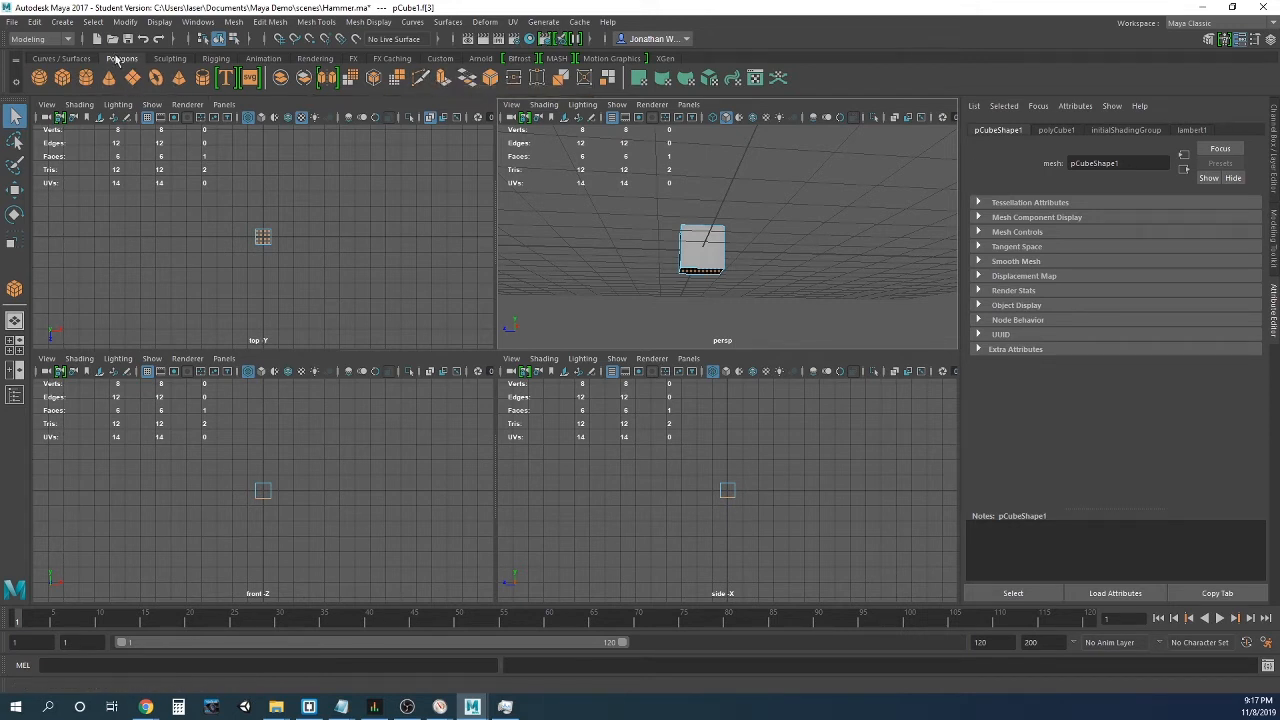
Step: Choose the Modeling menu set and open the Extrude options for the selected bottom face
{"action": "left_click", "coordinate": [67, 46]}
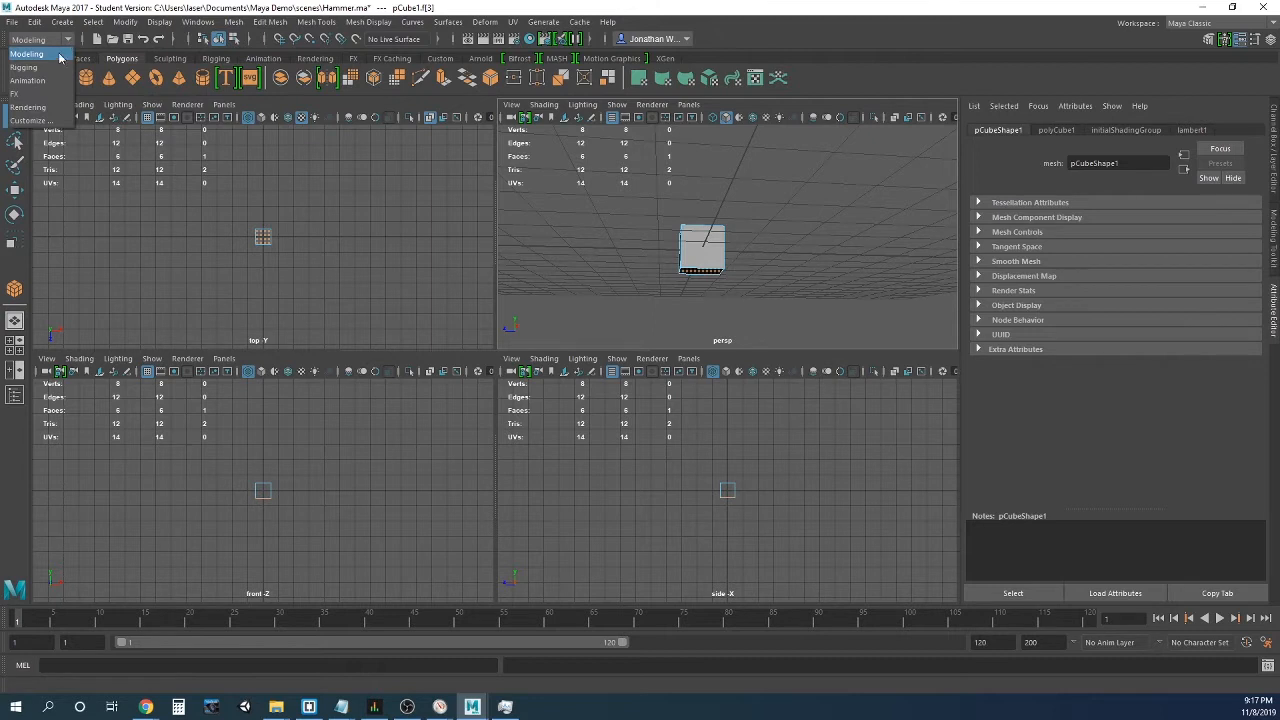
{"action": "left_click", "coordinate": [33, 57]}
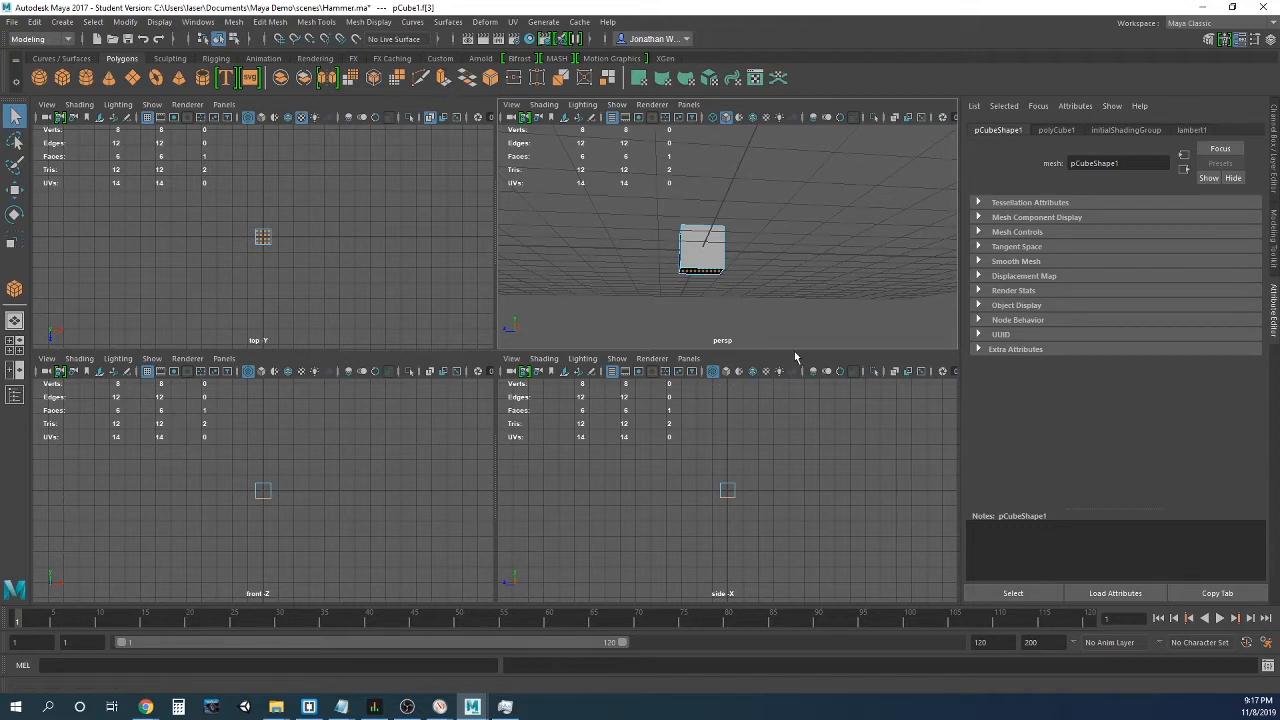
{"action": "left_click", "coordinate": [237, 22]}
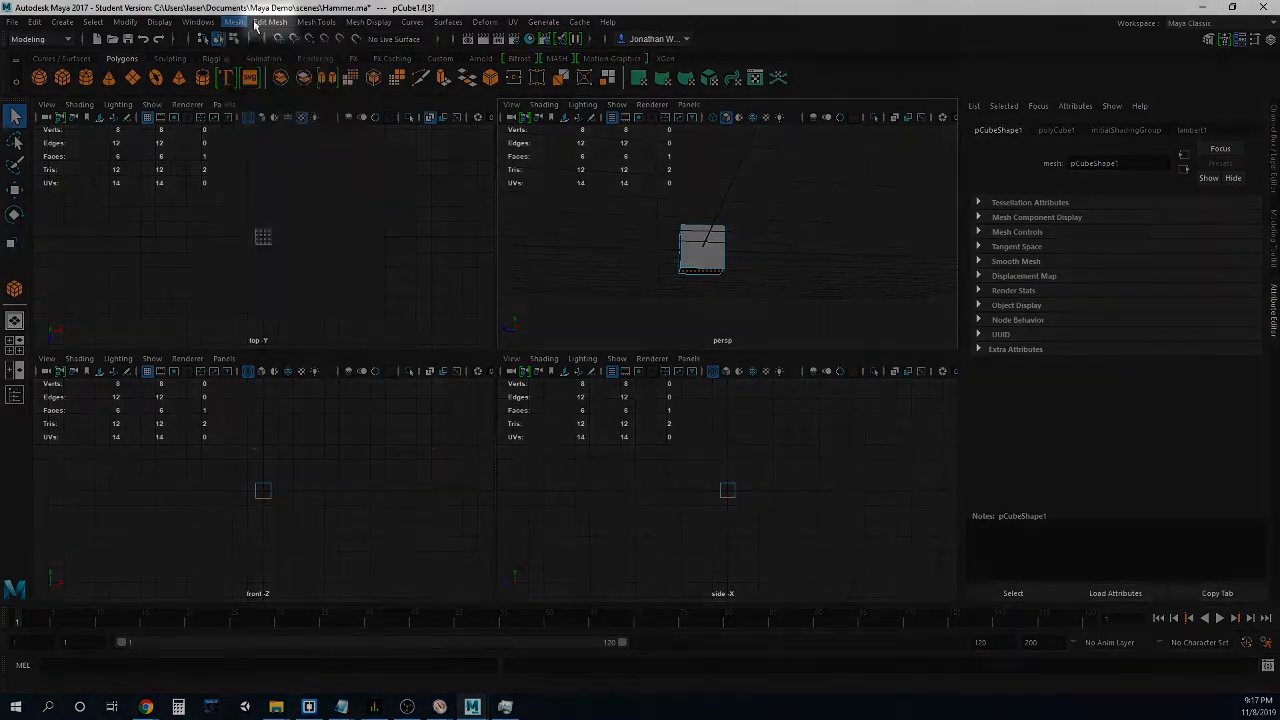
{"action": "mouse_move", "coordinate": [279, 30]}
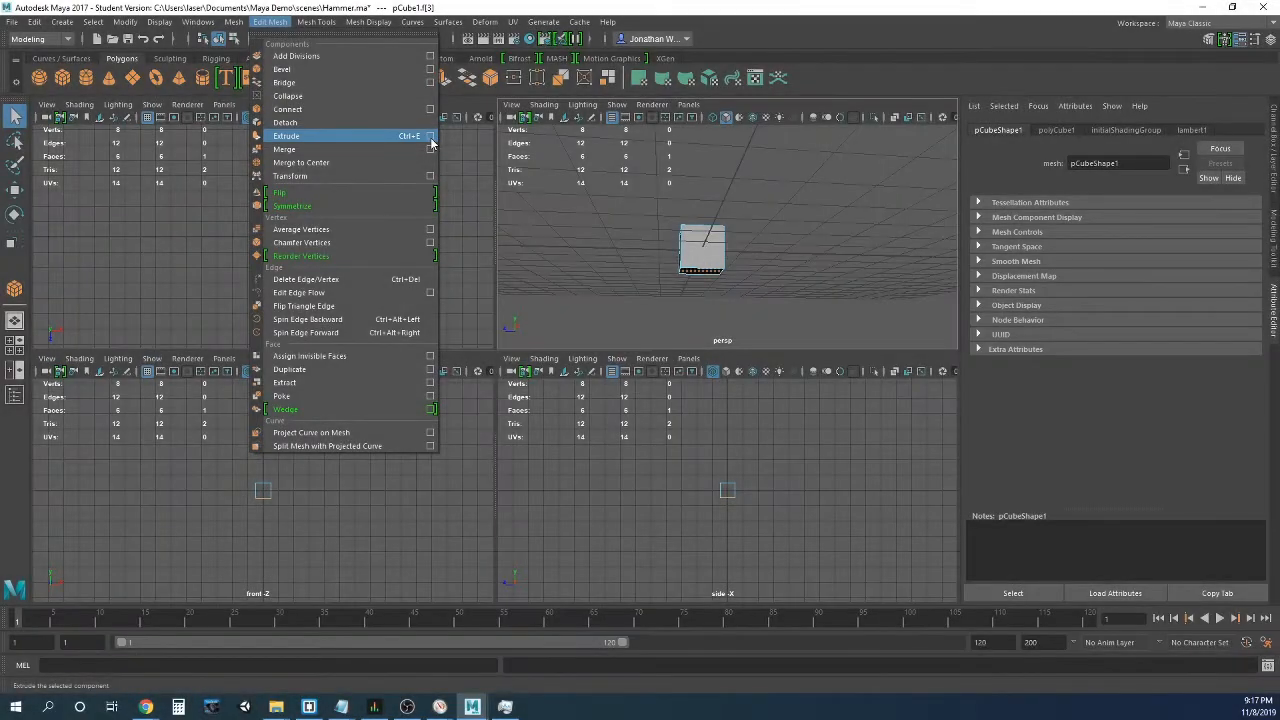
{"action": "left_click", "coordinate": [431, 140]}
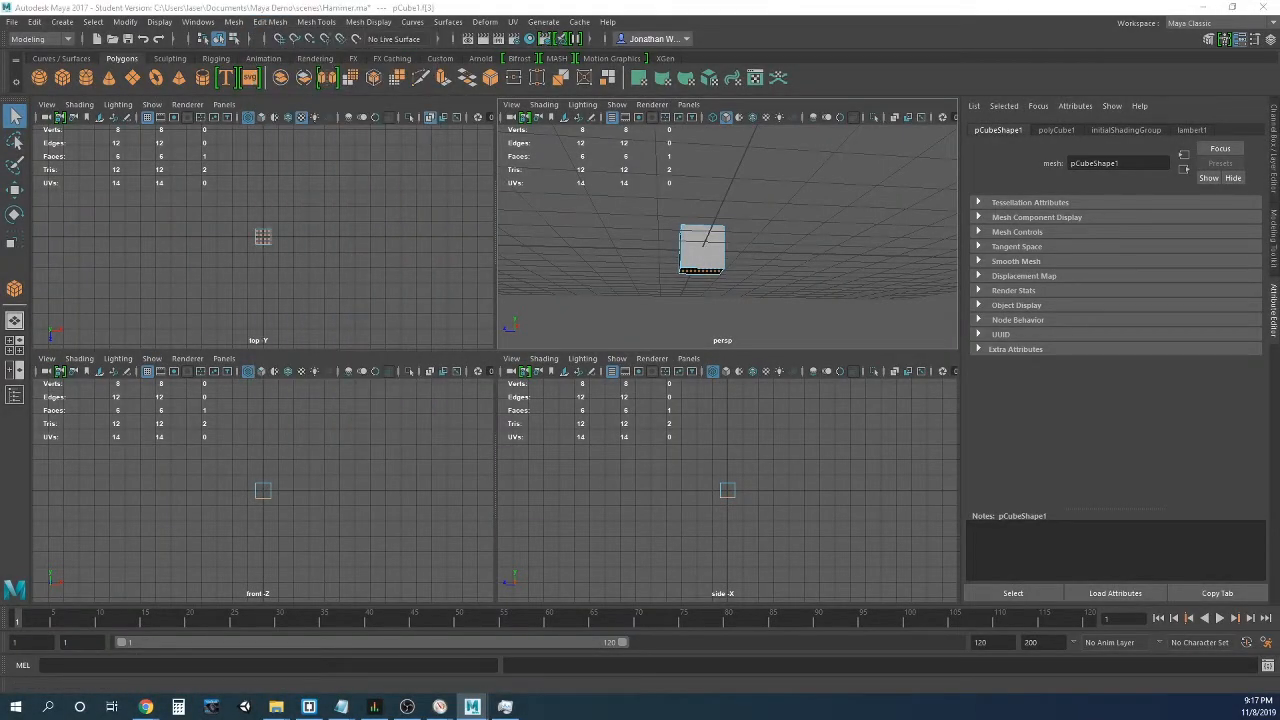
{"action": "left_click_drag", "start_coordinate": [532, 318], "coordinate": [1090, 162]}
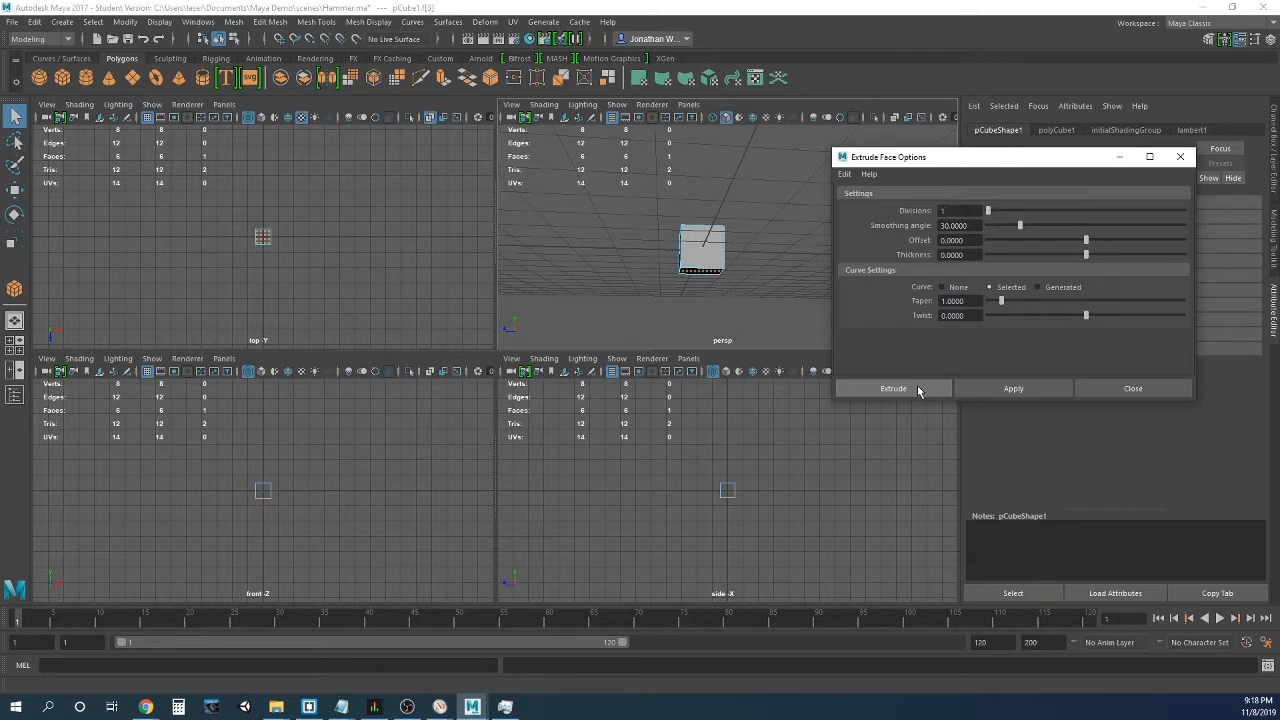
Step: Apply Extrude five times to the cube's bottom face with 1 division, and pull the newest face downward
{"action": "left_click", "coordinate": [973, 396]}
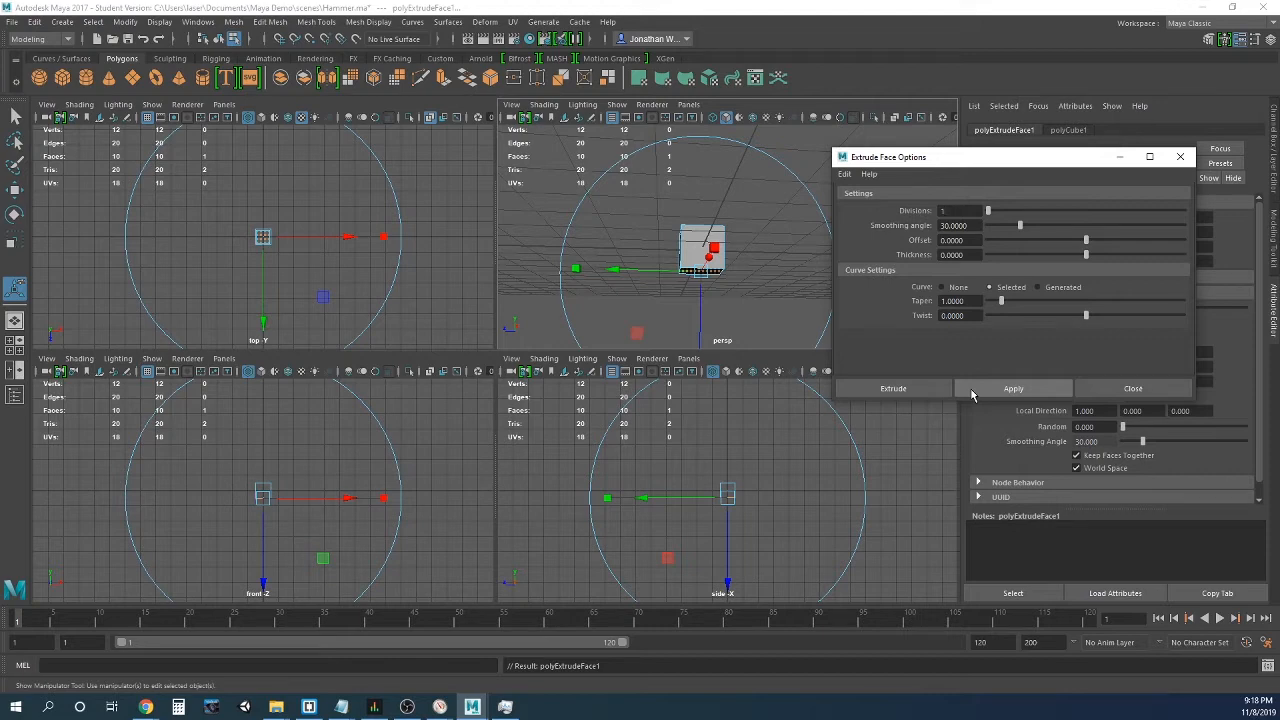
{"action": "left_click", "coordinate": [970, 395]}
{"action": "left_click", "coordinate": [970, 395]}
{"action": "left_click", "coordinate": [970, 395]}
{"action": "left_click", "coordinate": [970, 395]}
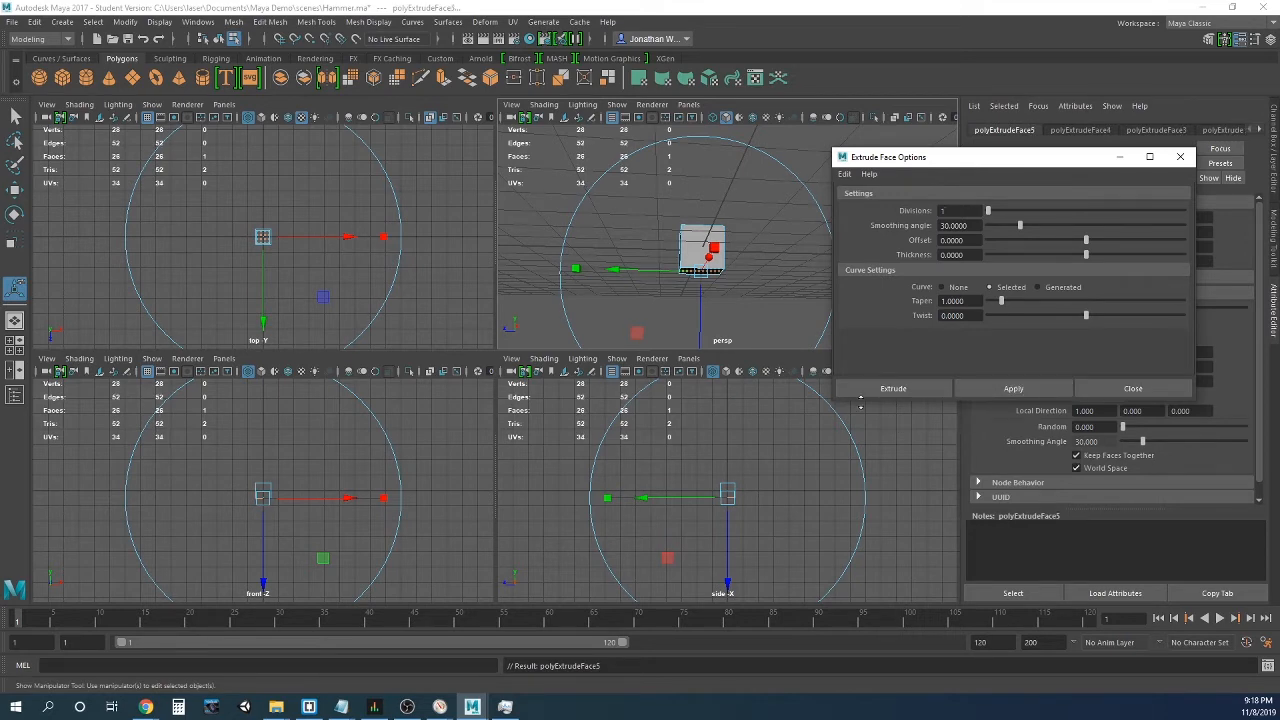
{"action": "left_click_drag", "start_coordinate": [699, 293], "coordinate": [697, 323]}
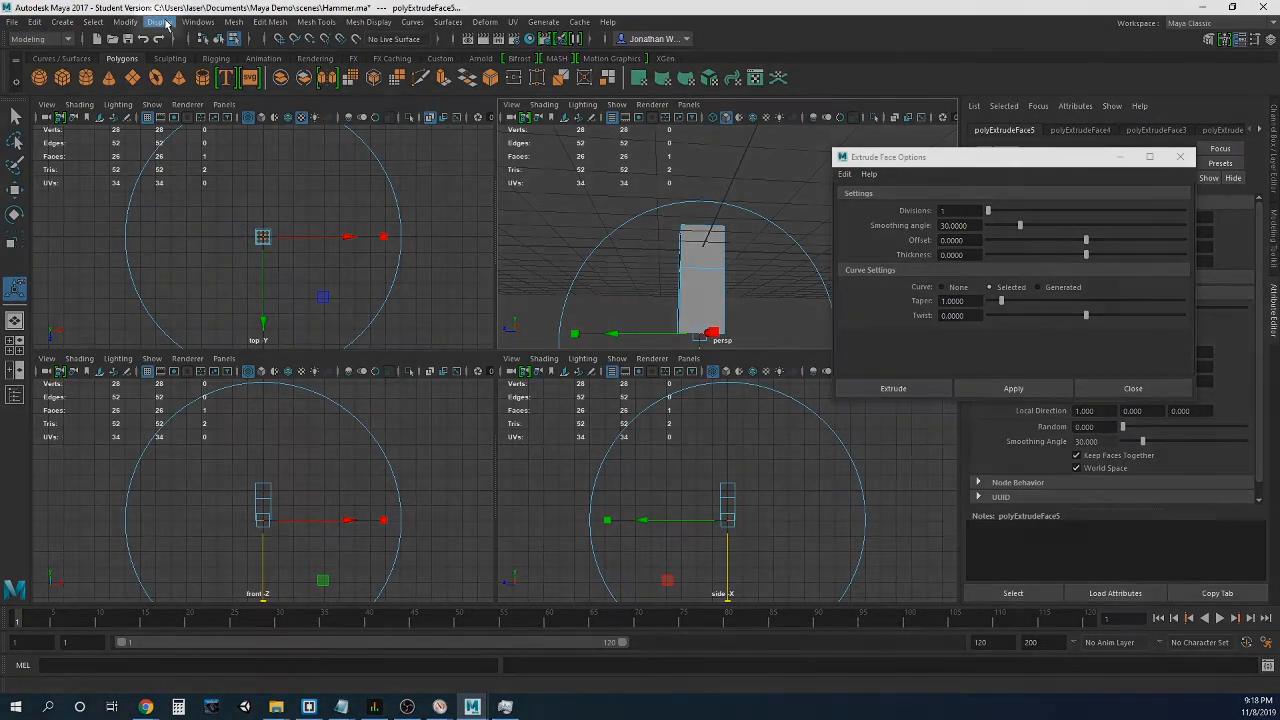
Step: Turn the Poly Count heads-up display off and back on
{"action": "left_click", "coordinate": [160, 22]}
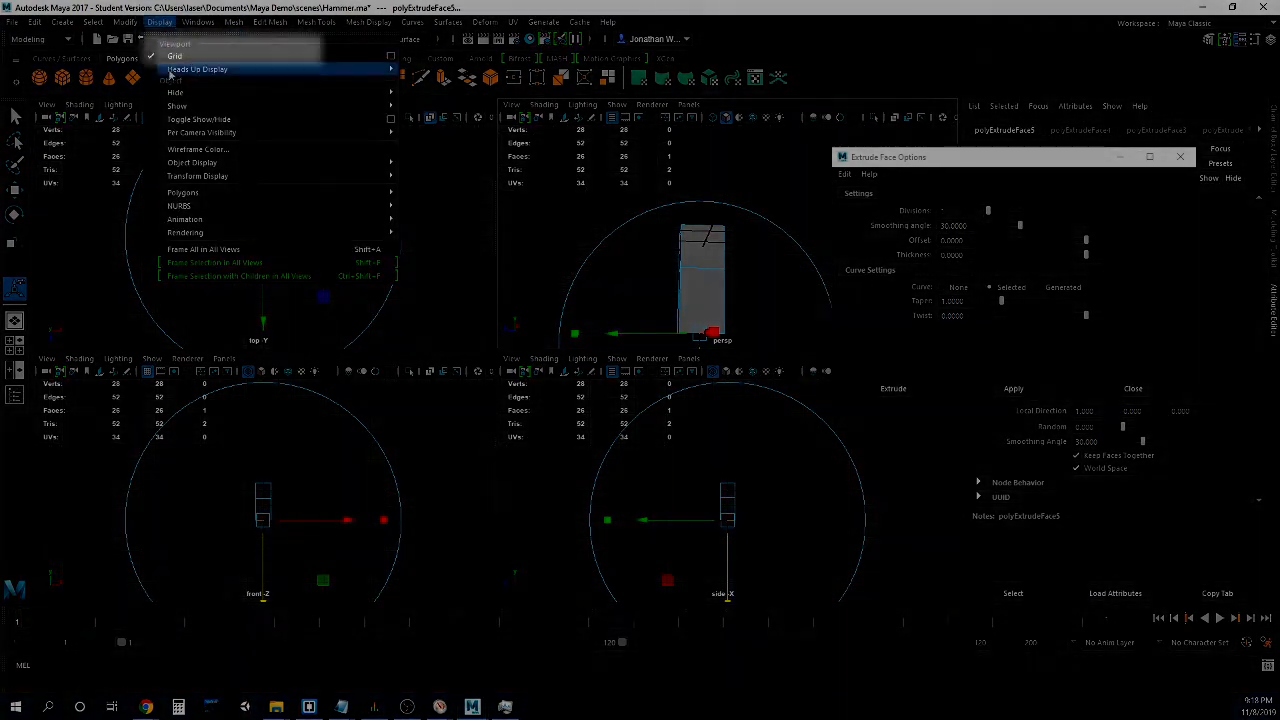
{"action": "mouse_move", "coordinate": [171, 72]}
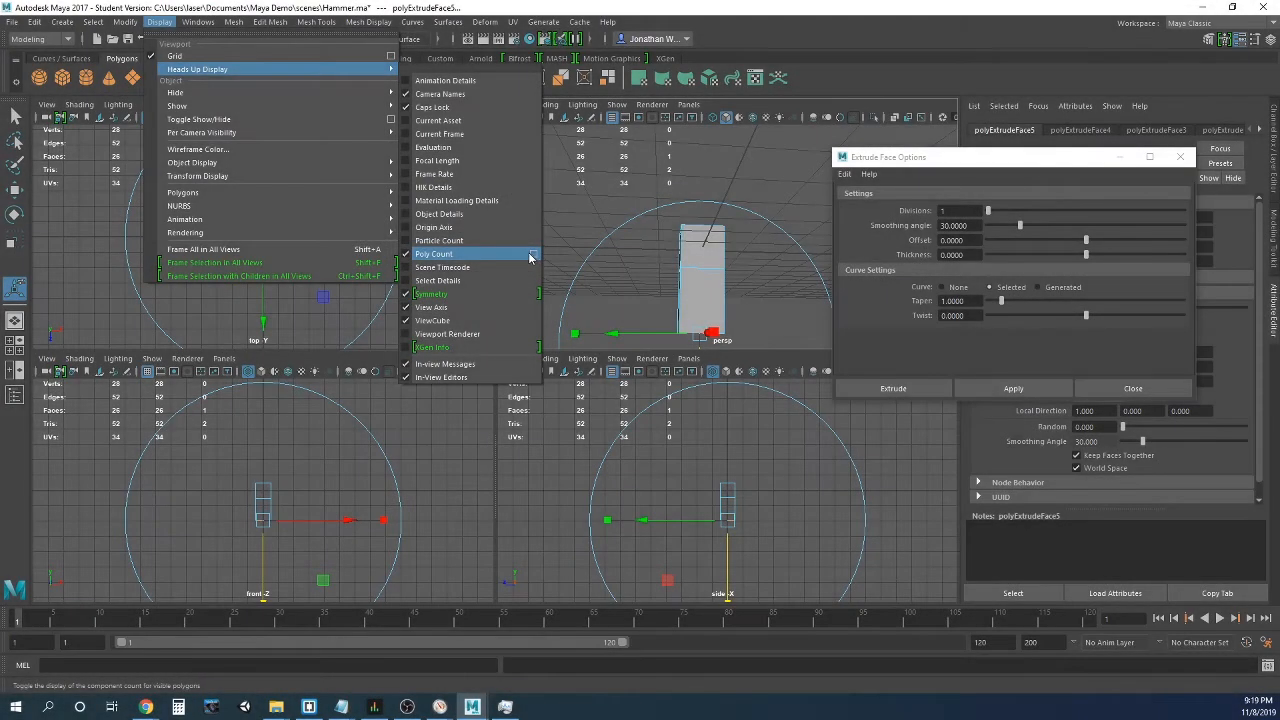
{"action": "left_click", "coordinate": [441, 255]}
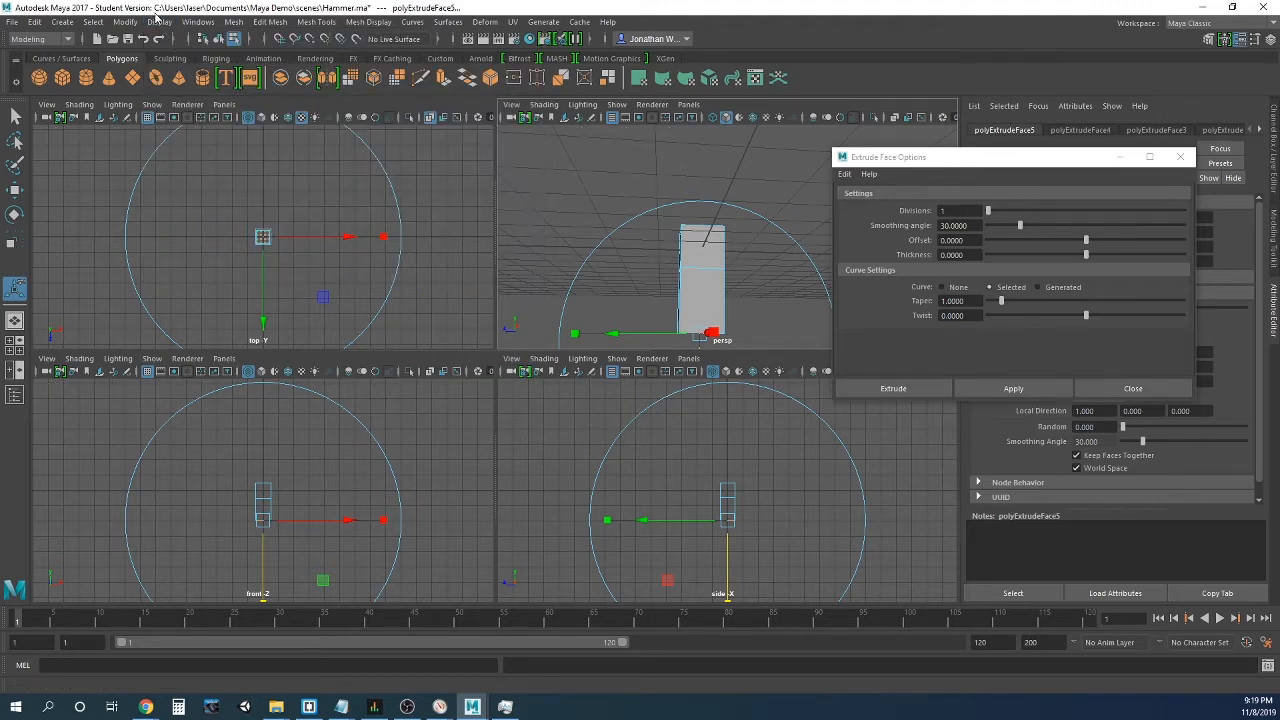
{"action": "left_click", "coordinate": [196, 22]}
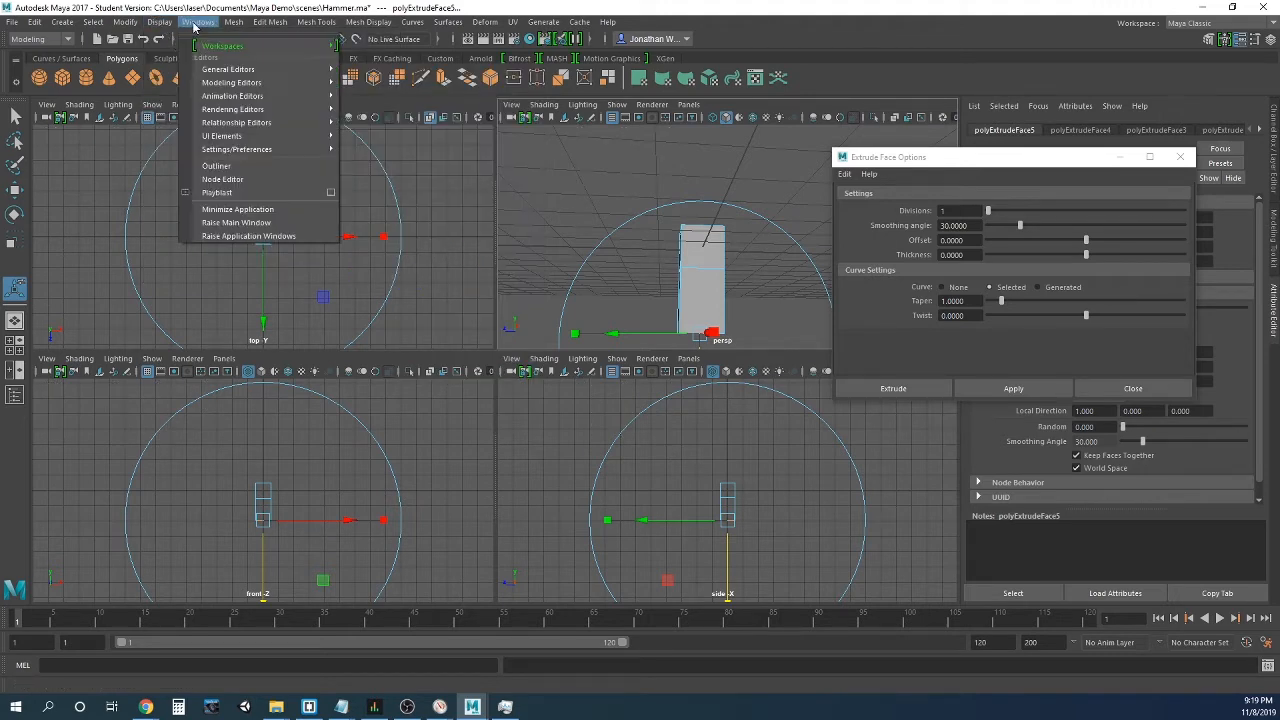
{"action": "mouse_move", "coordinate": [159, 22]}
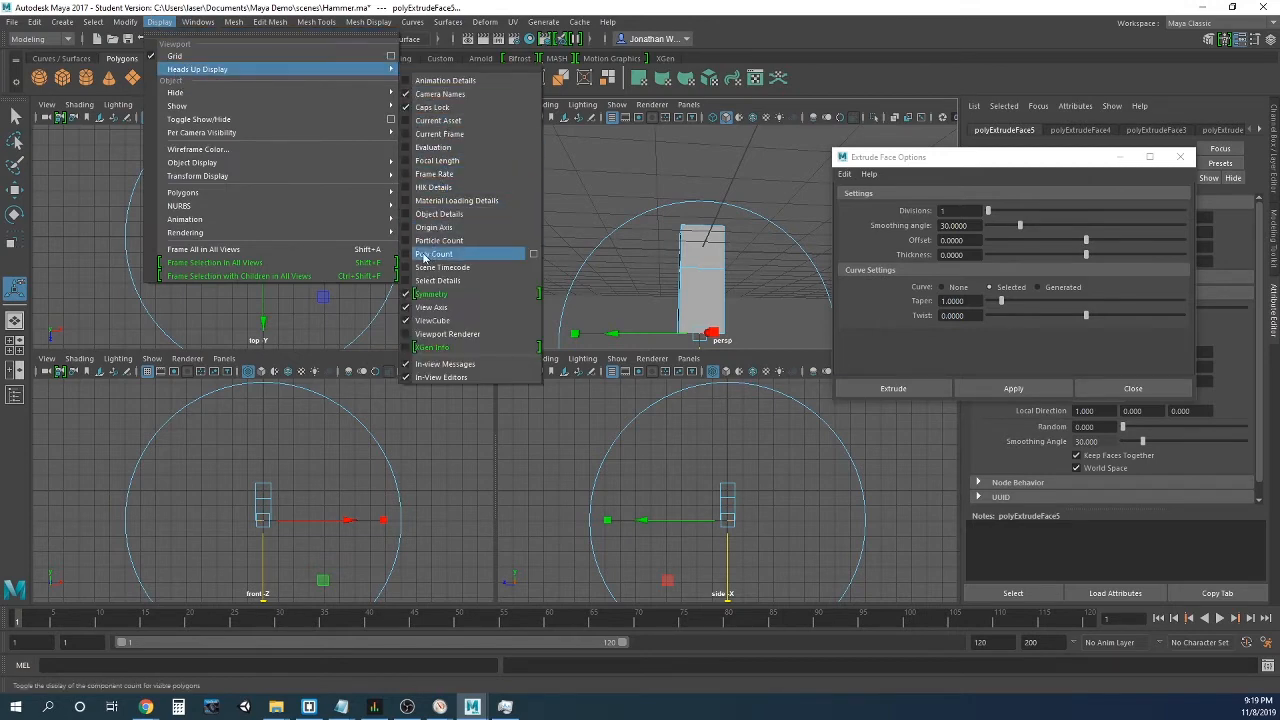
{"action": "left_click", "coordinate": [412, 256]}
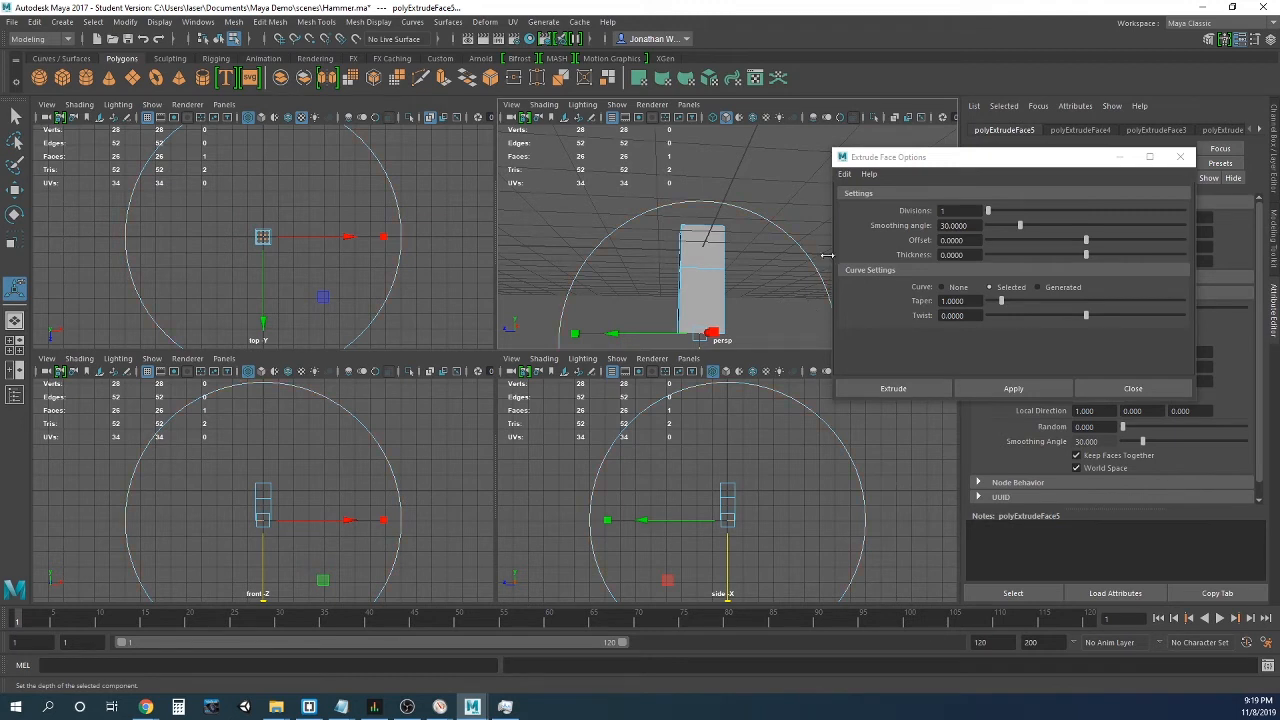
Step: Undo the downward pull and all repeated face extrusions, and close the Extrude options
{"action": "key", "text": "ctrl+z"}
{"action": "key", "text": "ctrl+z"}
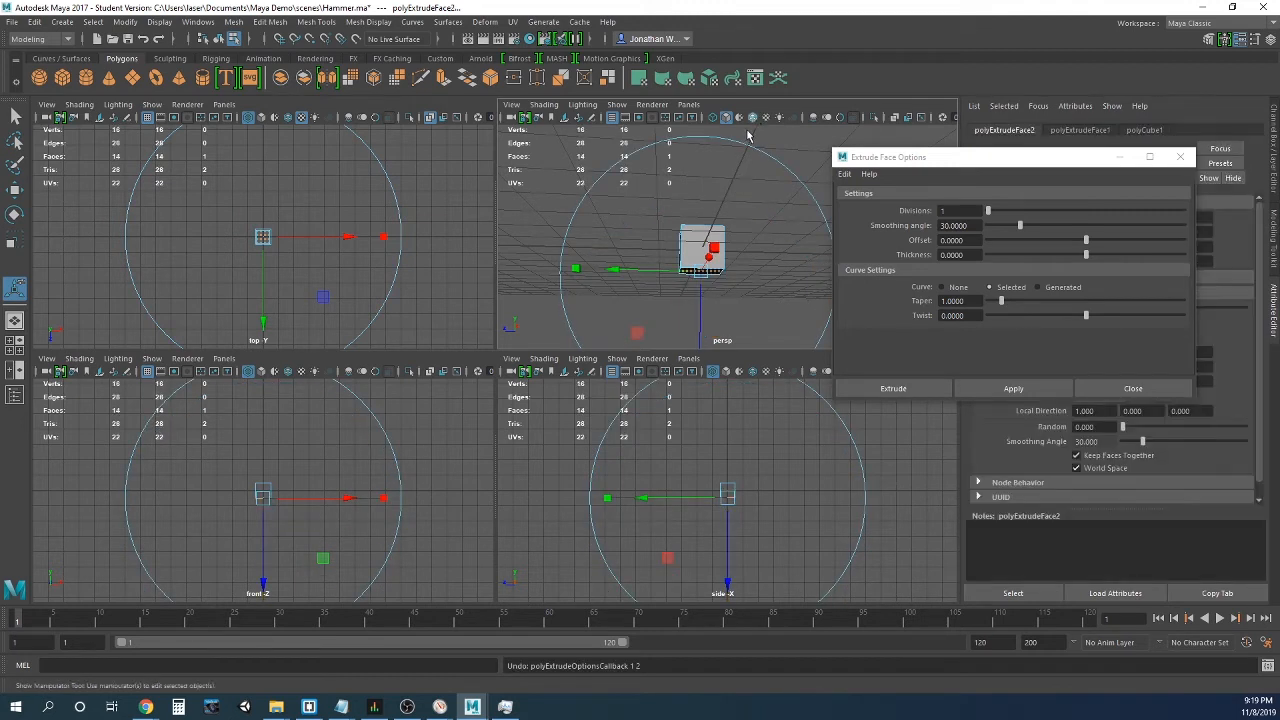
{"action": "key", "text": "ctrl+z"}
{"action": "key", "text": "ctrl+z"}
{"action": "key", "text": "ctrl+z"}
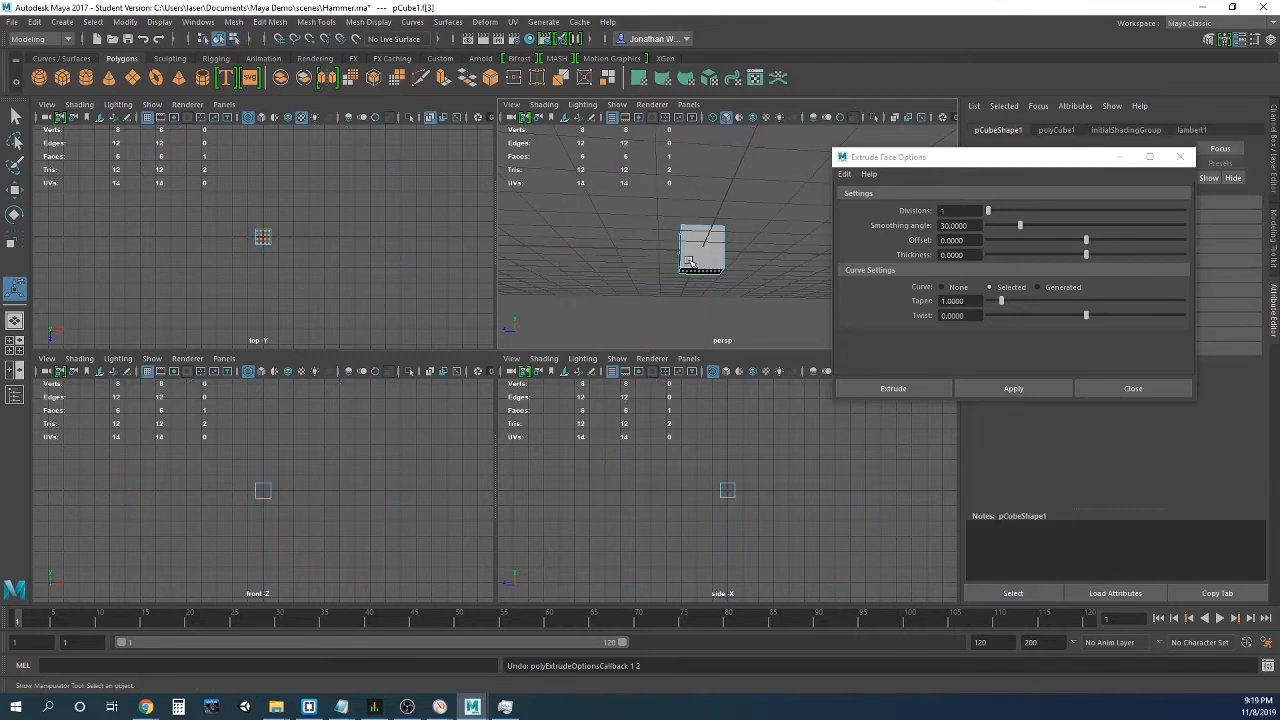
{"action": "left_click", "coordinate": [1180, 157]}
Step: Clear the selection, reselect the cube's bottom face in Face mode, and extrude it once
{"action": "left_click", "coordinate": [815, 230]}
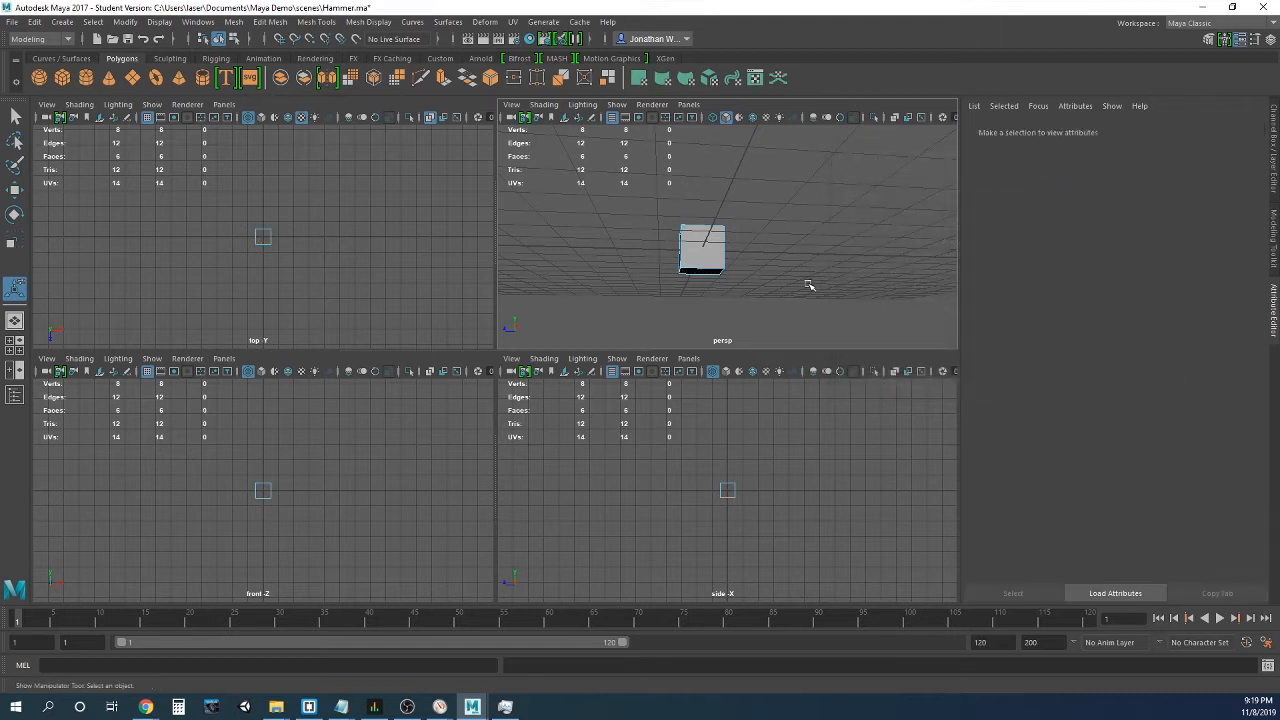
{"action": "right_click", "coordinate": [710, 268]}
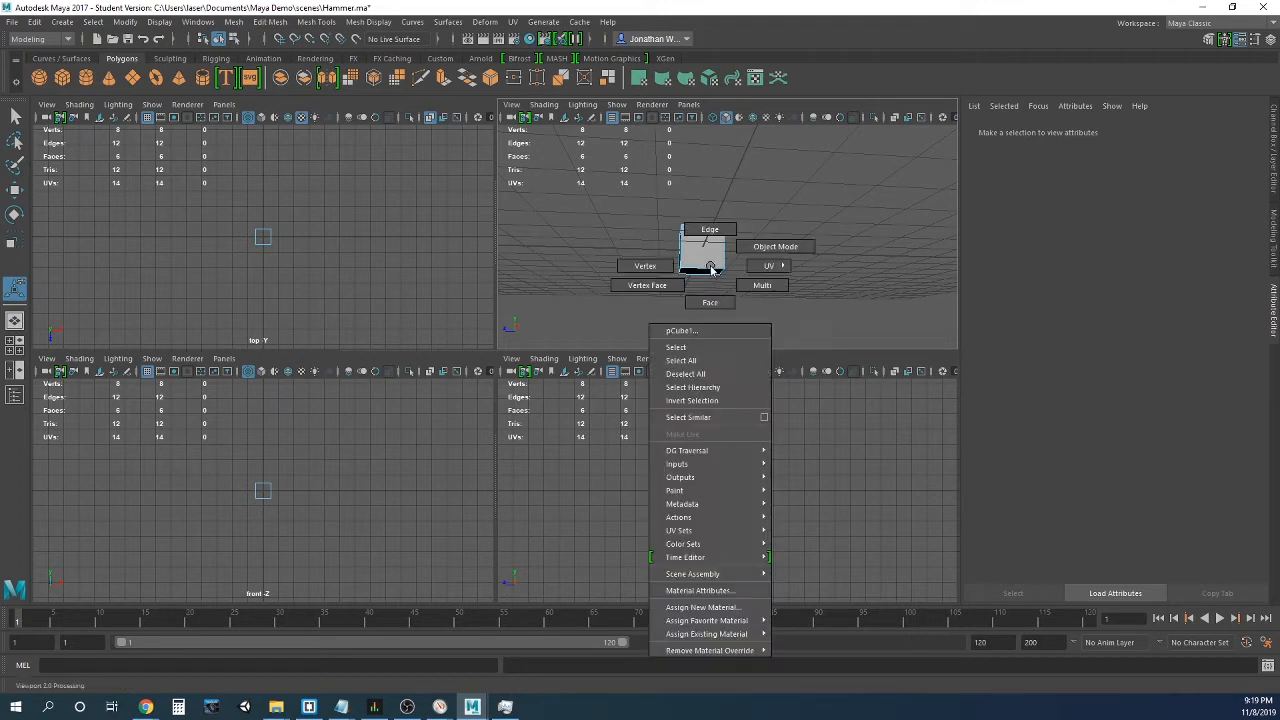
{"action": "right_click_drag", "start_coordinate": [700, 310], "coordinate": [700, 306]}
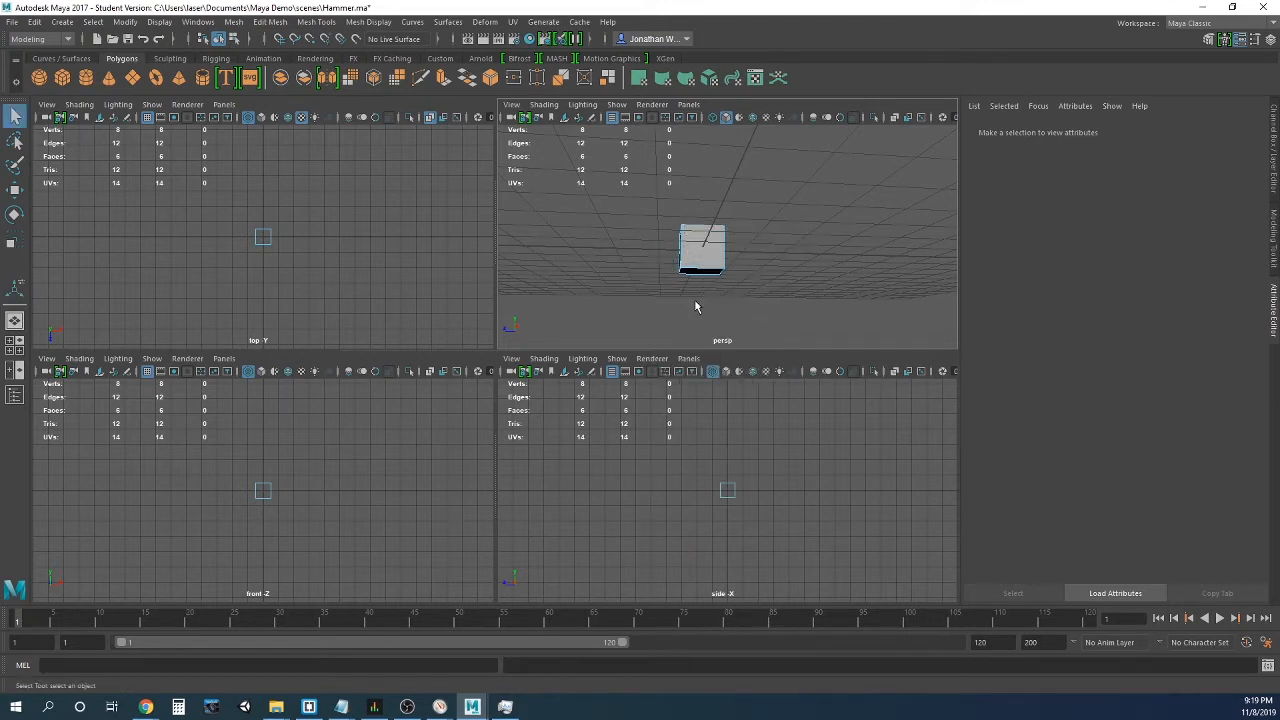
{"action": "left_click", "coordinate": [692, 276]}
{"action": "left_click", "coordinate": [695, 276]}
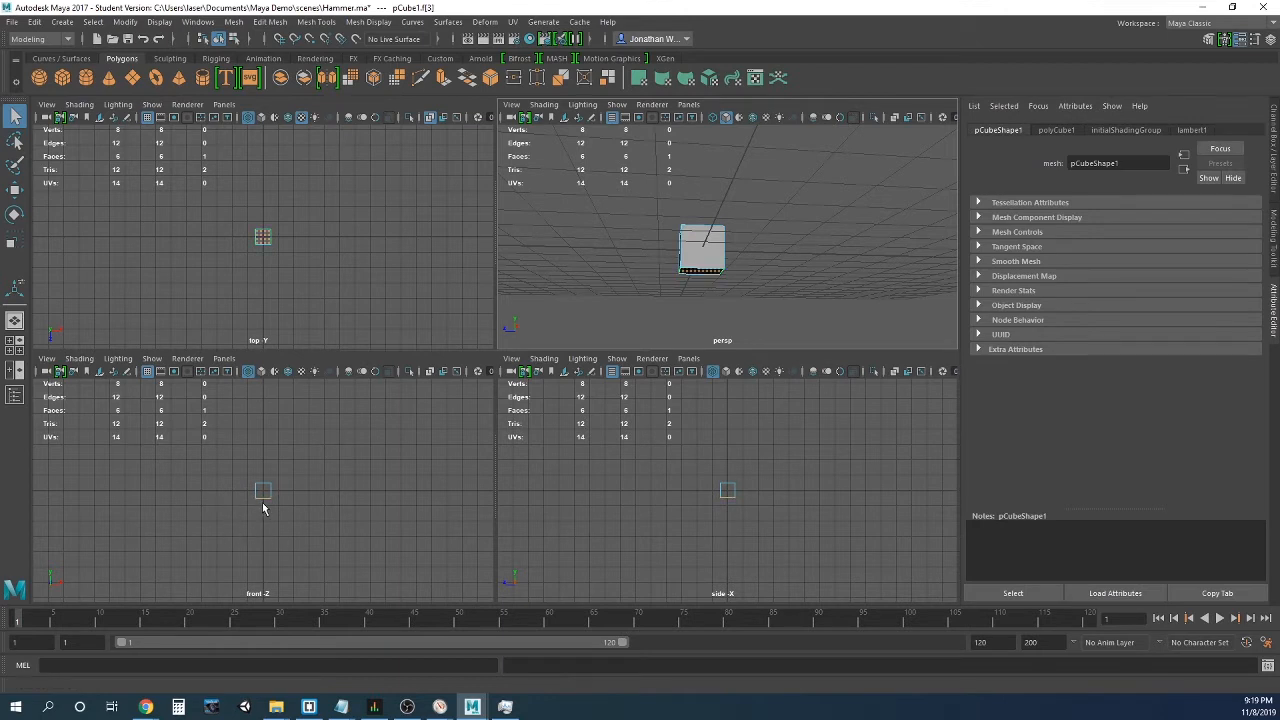
{"action": "left_click", "coordinate": [266, 24]}
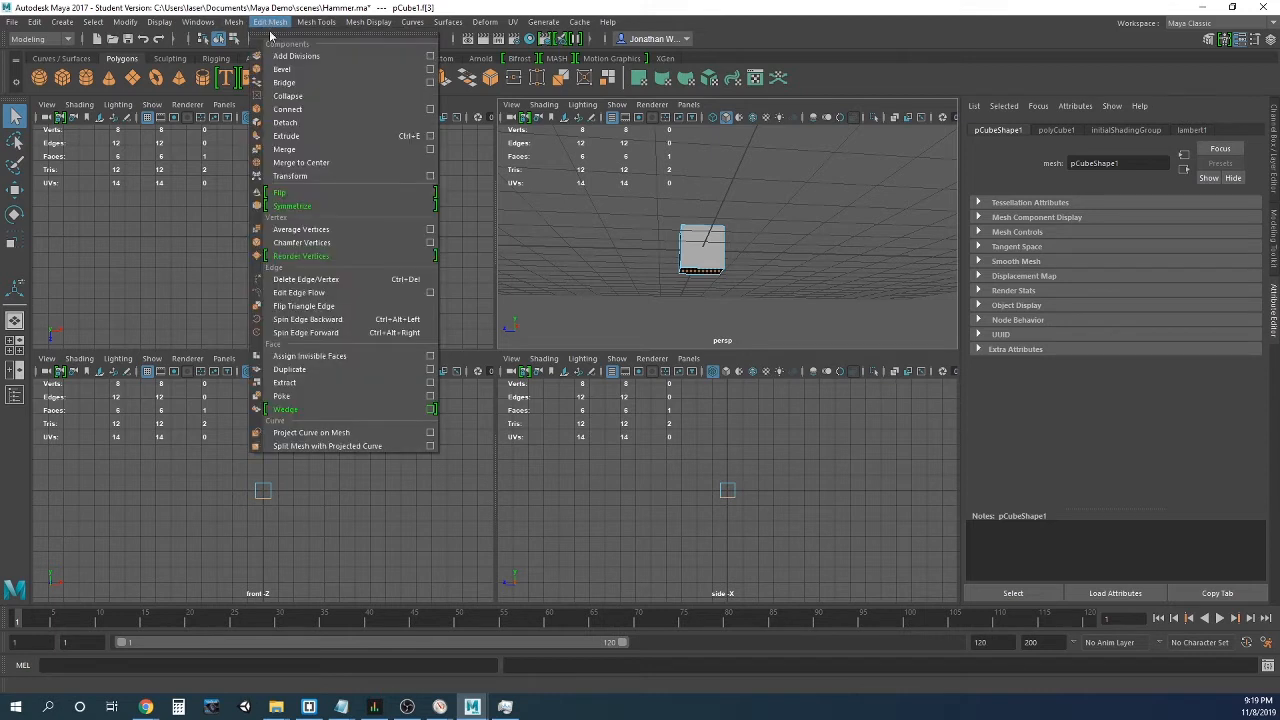
{"action": "left_click", "coordinate": [283, 135]}
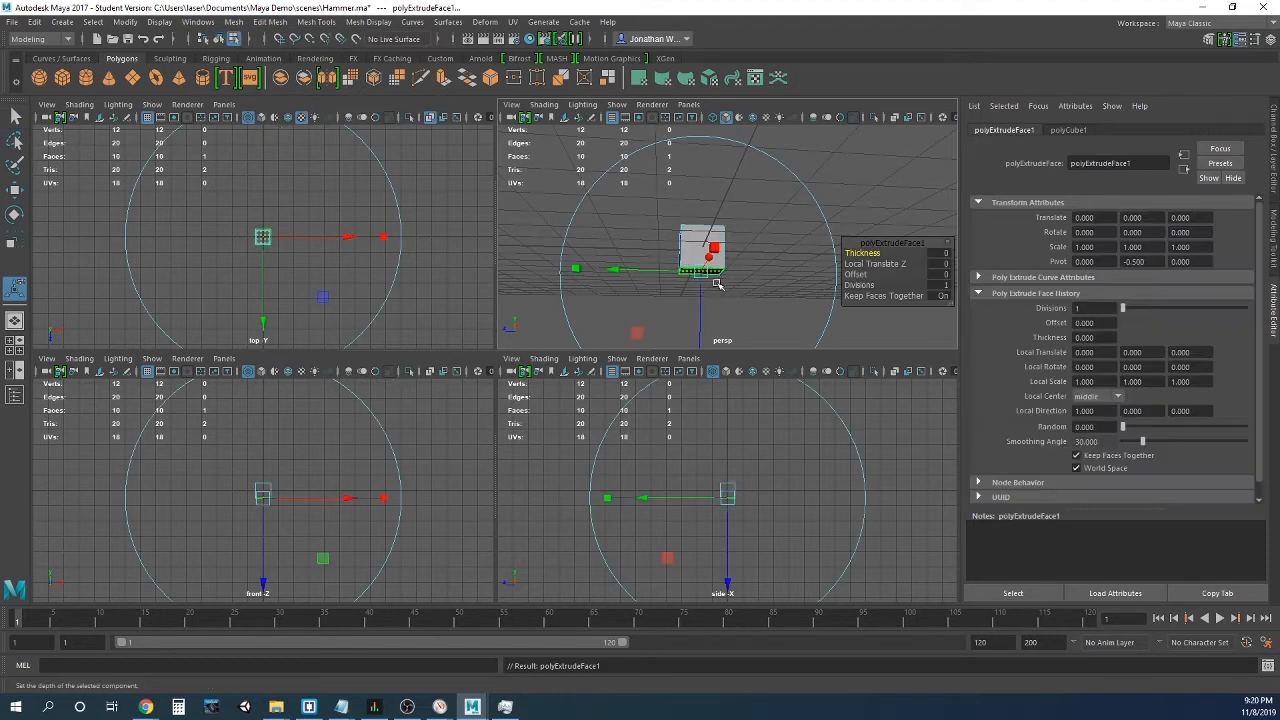
Step: Try larger and smaller sizes for the extrude manipulator, leaving it at about half its original size
{"action": "scroll", "coordinate": [687, 291], "scroll_direction": "down", "scroll_amount": 5}
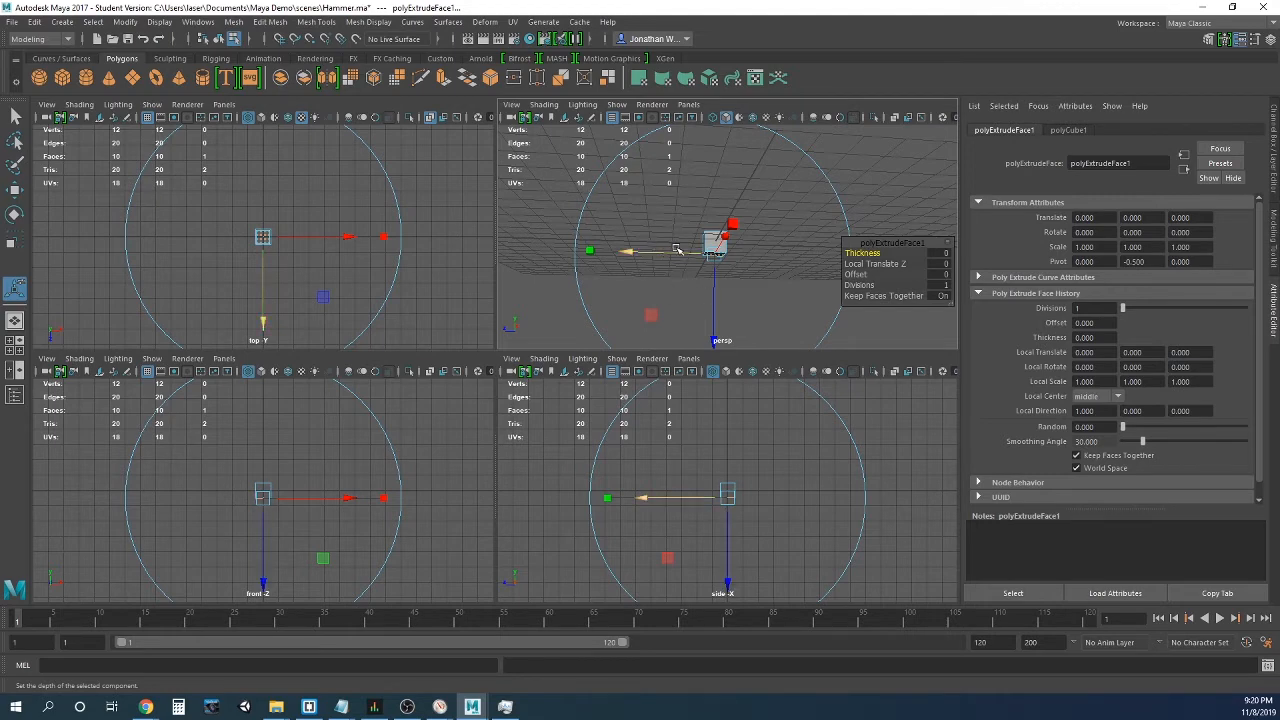
{"action": "key", "text": "minus"}
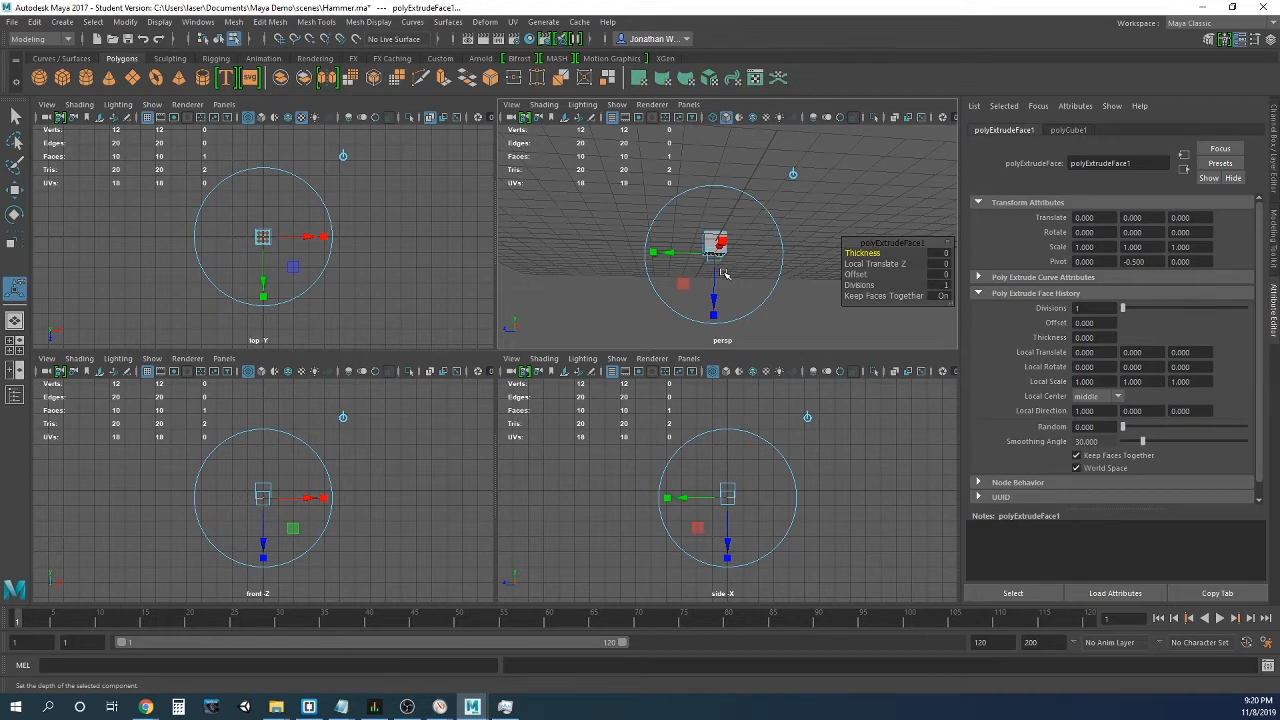
{"action": "key", "text": "equal"}
{"action": "key", "text": "equal"}
{"action": "key", "text": "equal"}
{"action": "key", "text": "equal"}
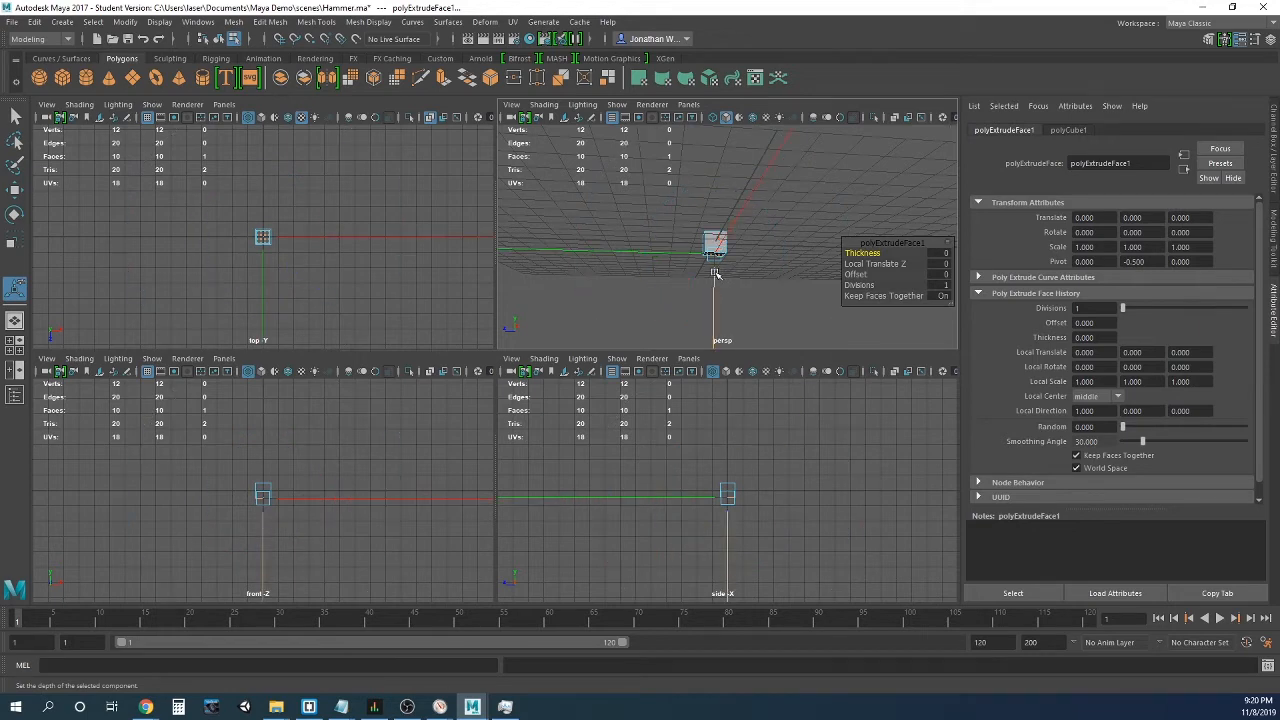
{"action": "key", "text": "minus"}
{"action": "key", "text": "minus"}
{"action": "key", "text": "minus"}
{"action": "key", "text": "minus"}
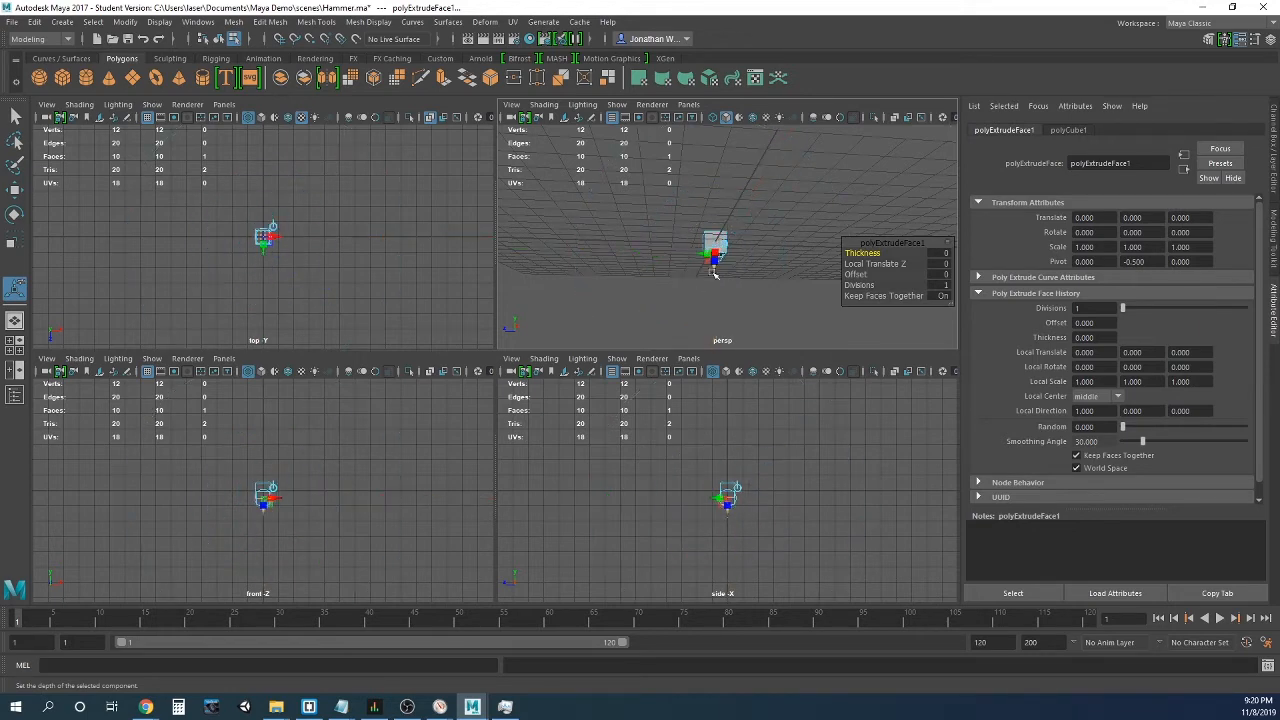
{"action": "key", "text": "equal"}
{"action": "key", "text": "equal"}
{"action": "key", "text": "equal"}
{"action": "key", "text": "equal"}
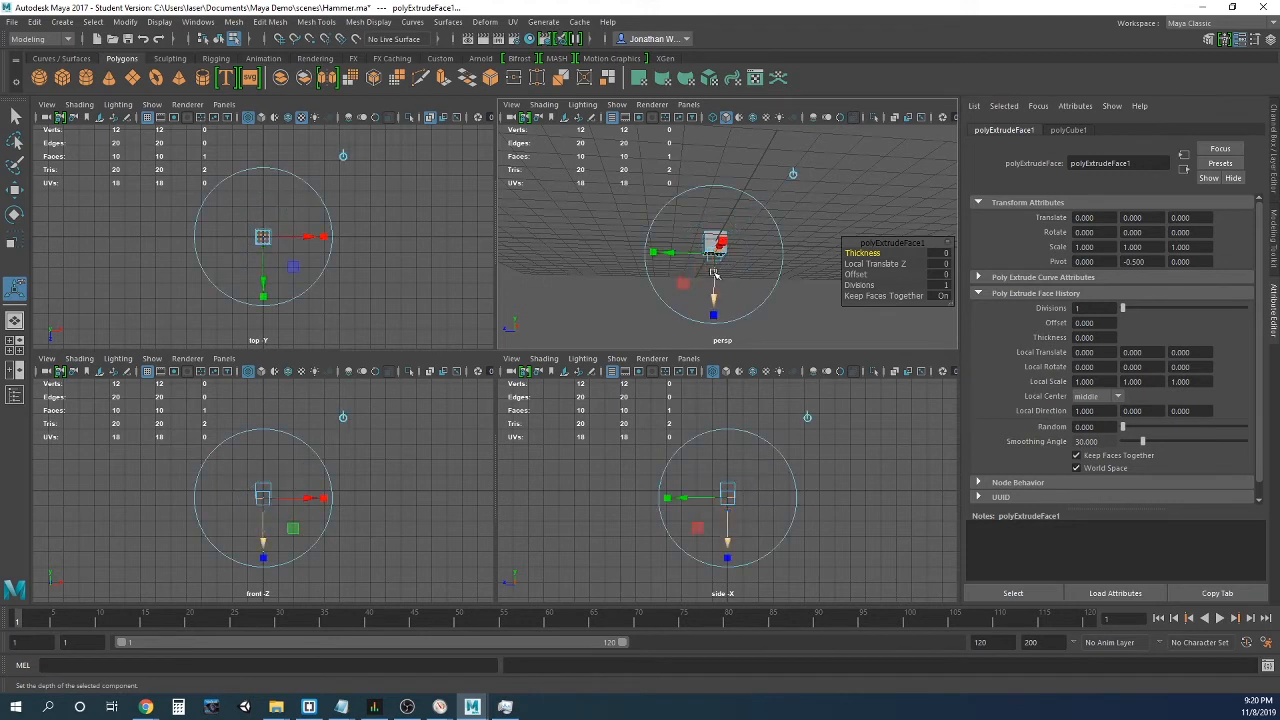
{"action": "key", "text": "minus"}
{"action": "key", "text": "minus"}
Step: Pull the extruded bottom face straight down to a Local Translate Z of about 2.188
{"action": "left_click_drag", "start_coordinate": [714, 299], "coordinate": [720, 345]}
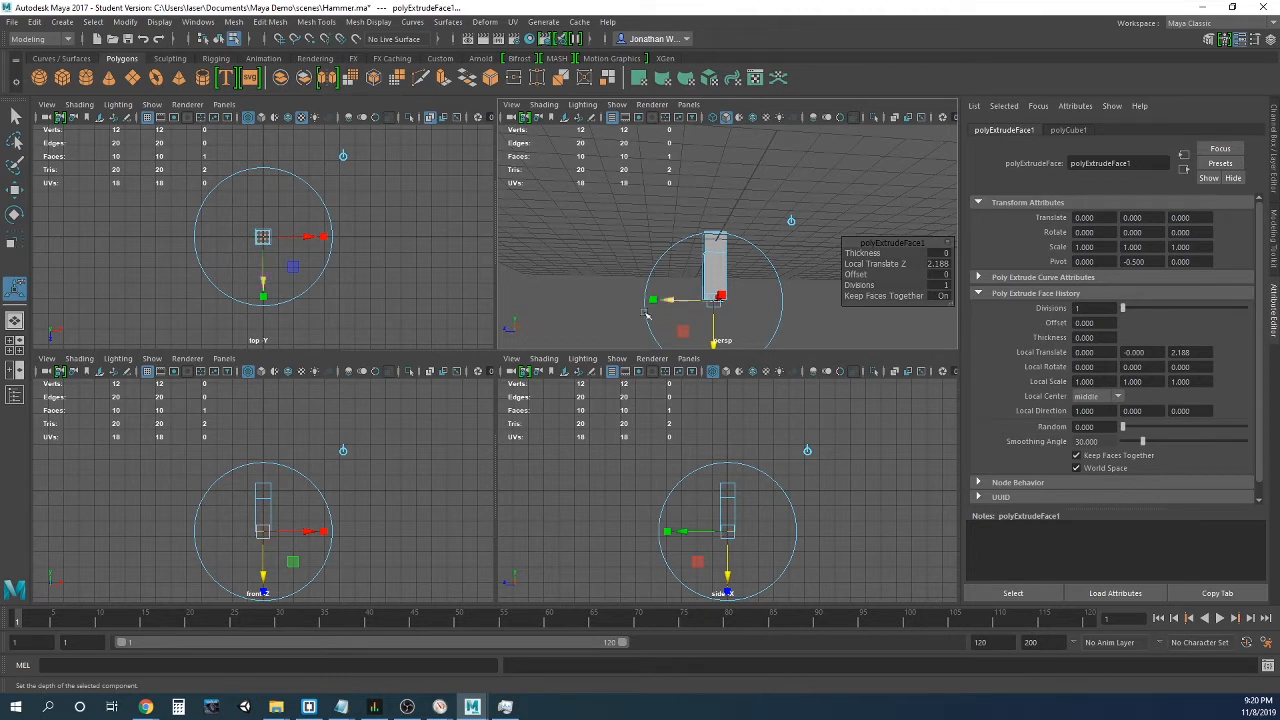
{"action": "mouse_move", "coordinate": [590, 316]}
{"action": "left_mouse_down", "text": "alt"}
{"action": "mouse_move", "coordinate": [577, 309]}
{"action": "mouse_move", "coordinate": [502, 343]}
{"action": "mouse_move", "coordinate": [580, 325]}
{"action": "left_mouse_up", "text": "alt"}
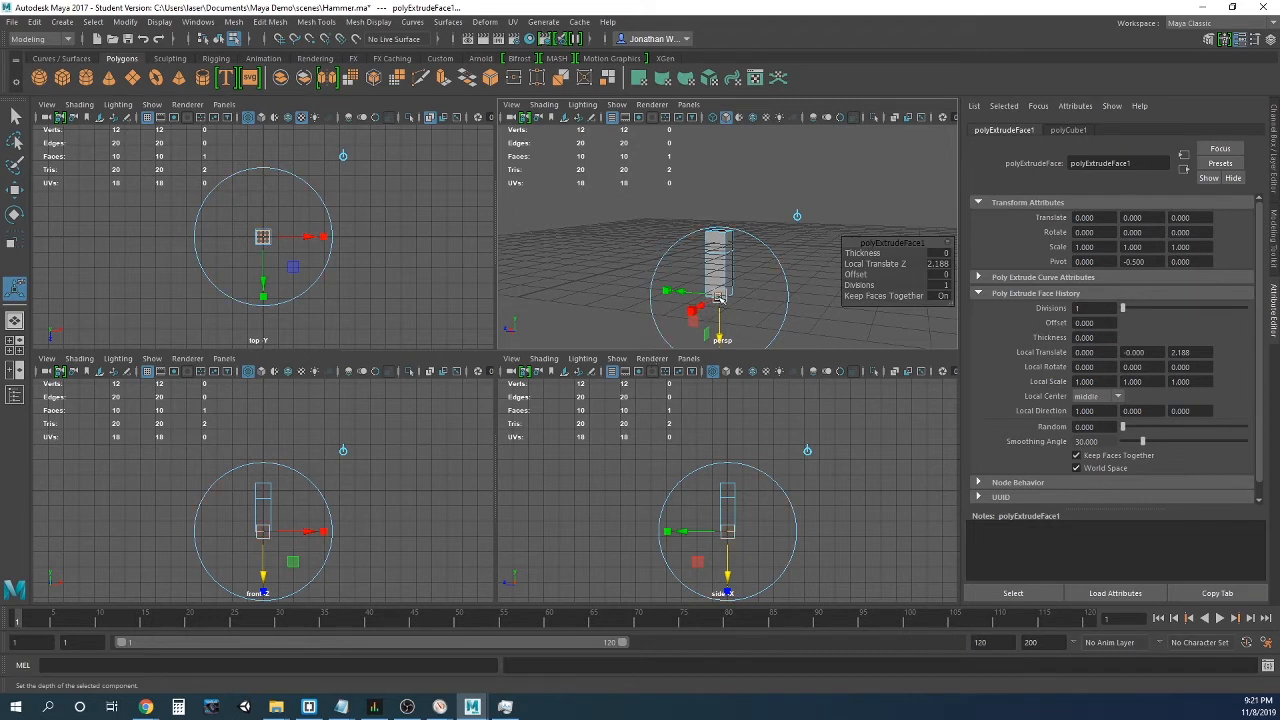
Step: Shorten the bottom extrusion to a Local Translate Z of 0.66 and move its face up to about Y -1.09
{"action": "mouse_move", "coordinate": [720, 297]}
{"action": "left_mouse_down"}
{"action": "mouse_move", "coordinate": [750, 335]}
{"action": "mouse_move", "coordinate": [730, 285]}
{"action": "mouse_move", "coordinate": [643, 312]}
{"action": "mouse_move", "coordinate": [729, 337]}
{"action": "mouse_move", "coordinate": [714, 314]}
{"action": "mouse_move", "coordinate": [680, 309]}
{"action": "mouse_move", "coordinate": [718, 314]}
{"action": "mouse_move", "coordinate": [721, 290]}
{"action": "left_mouse_up"}
{"action": "key", "text": "ctrl+z"}
{"action": "left_click_drag", "start_coordinate": [722, 340], "coordinate": [727, 304]}
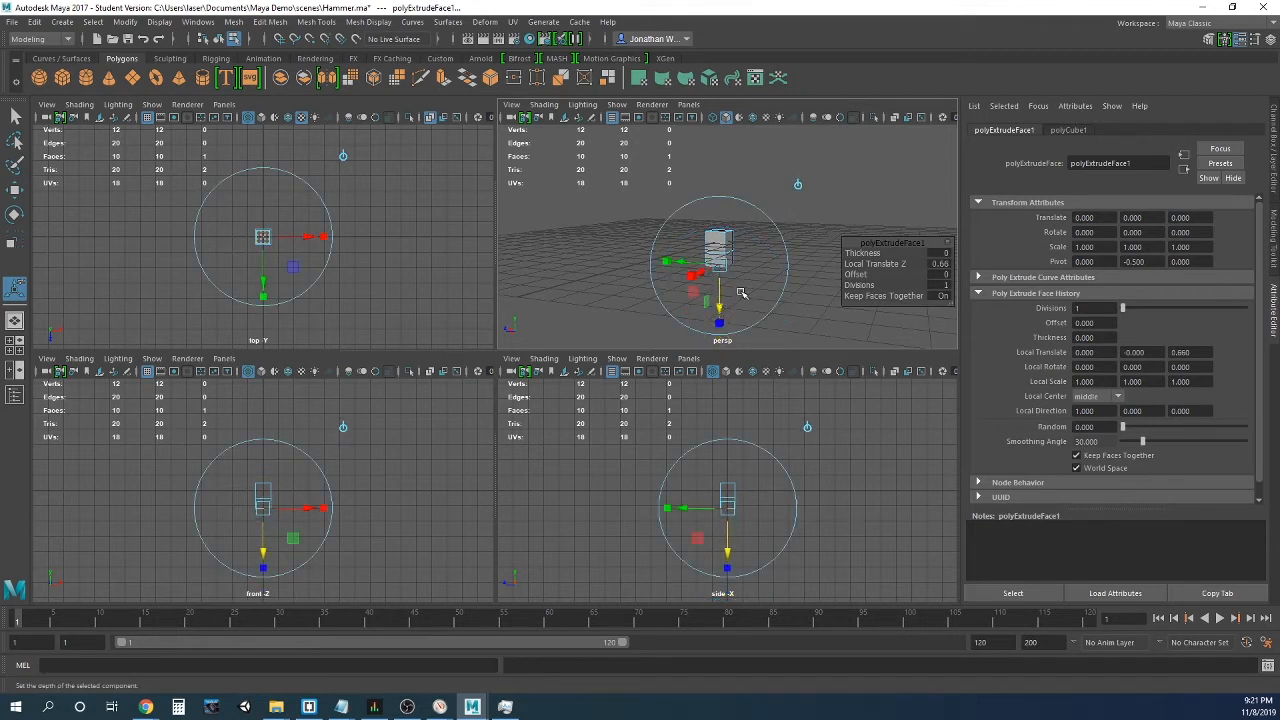
{"action": "key", "text": "w"}
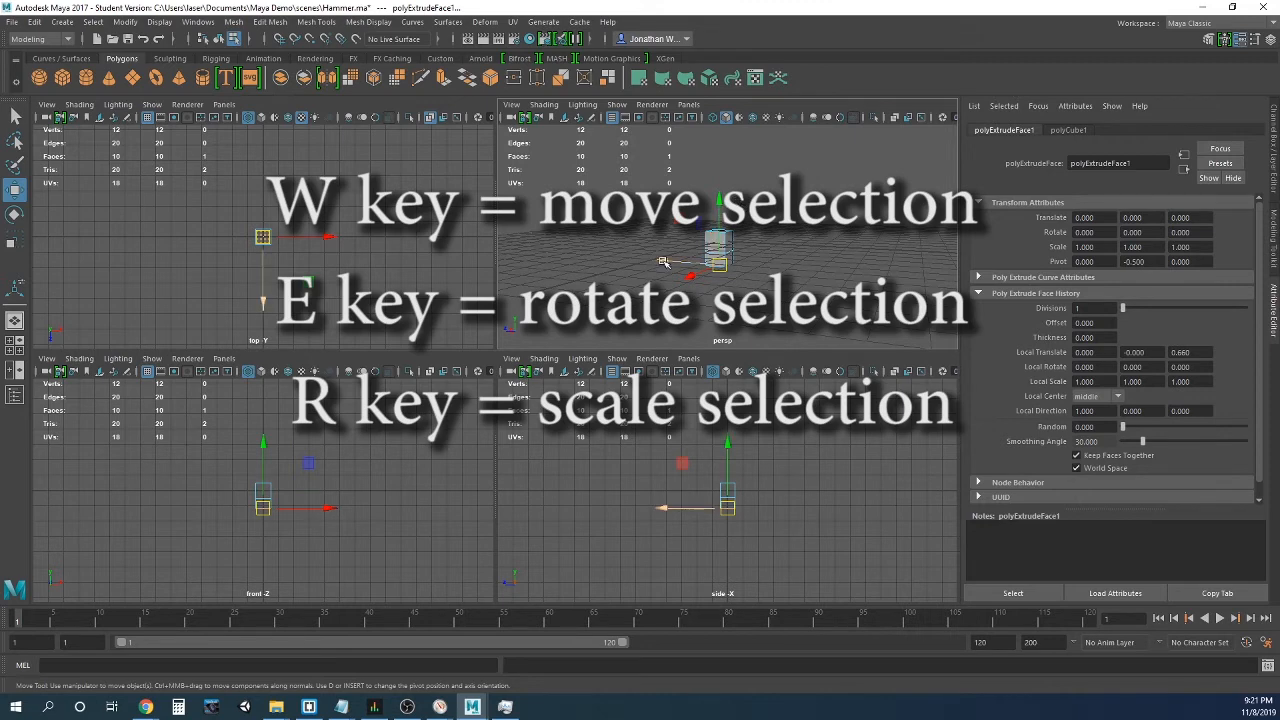
{"action": "mouse_move", "coordinate": [718, 203]}
{"action": "left_mouse_down"}
{"action": "mouse_move", "coordinate": [712, 222]}
{"action": "mouse_move", "coordinate": [702, 188]}
{"action": "mouse_move", "coordinate": [699, 207]}
{"action": "left_mouse_up"}
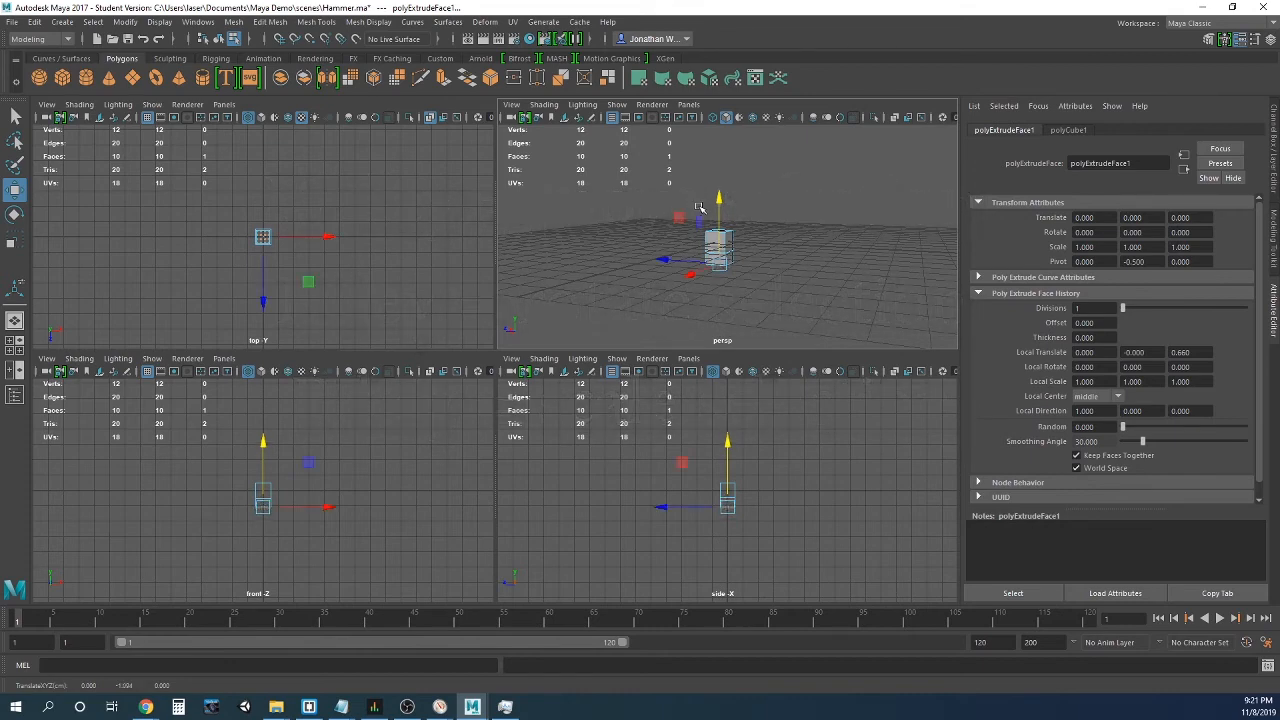
Step: Taper the block's lower section by scaling its bottom face smaller, both uniformly and in X and Z together
{"action": "key", "text": "r"}
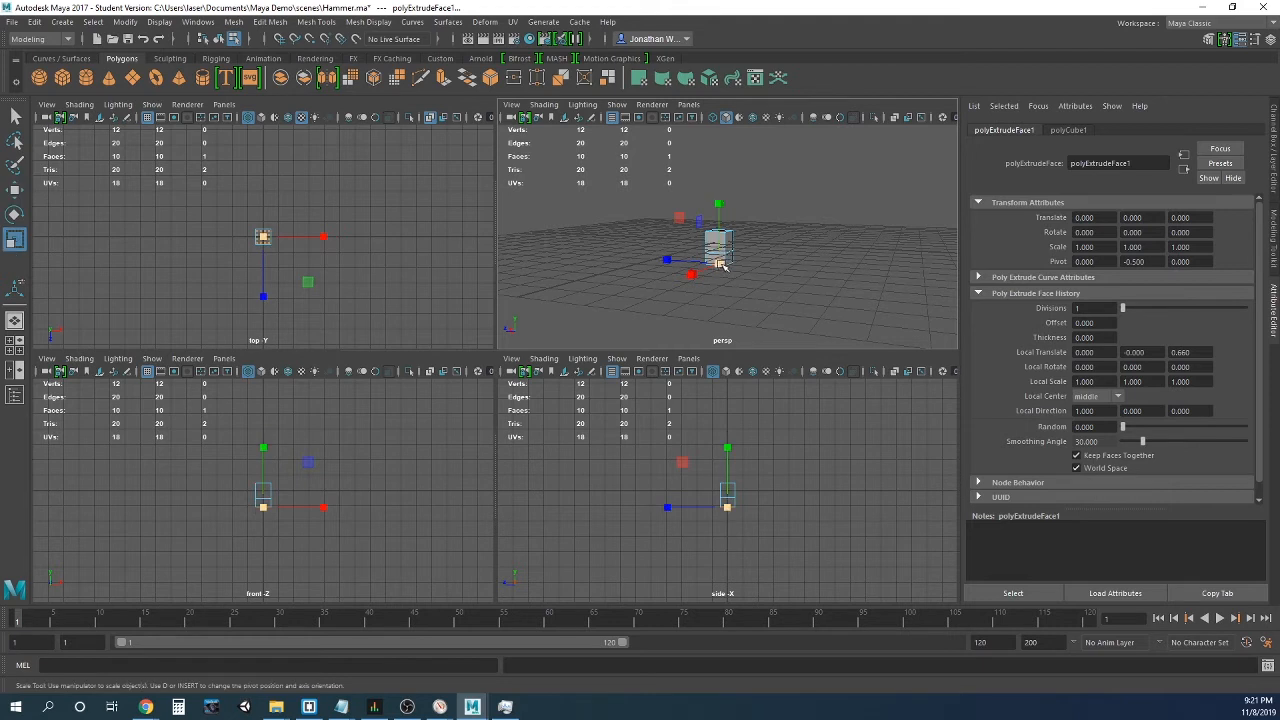
{"action": "left_click_drag", "start_coordinate": [720, 261], "coordinate": [720, 260]}
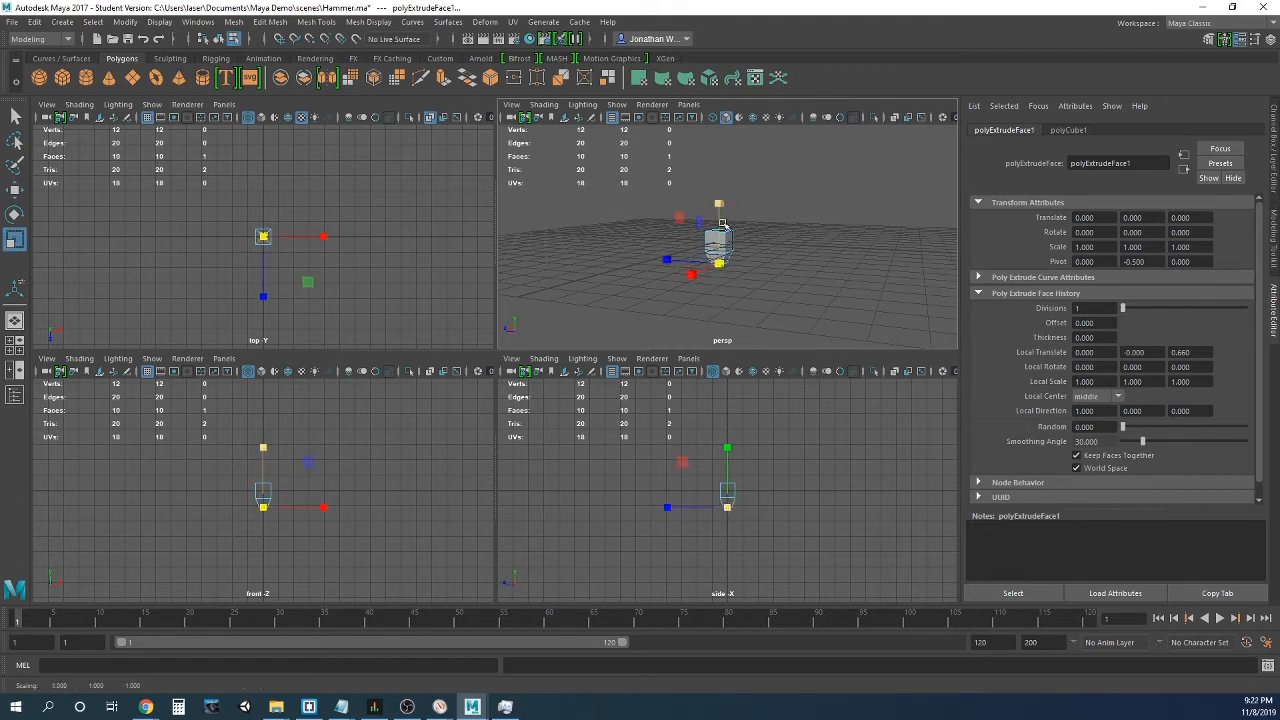
{"action": "left_click_drag", "start_coordinate": [719, 201], "coordinate": [720, 226], "text": "ctrl"}
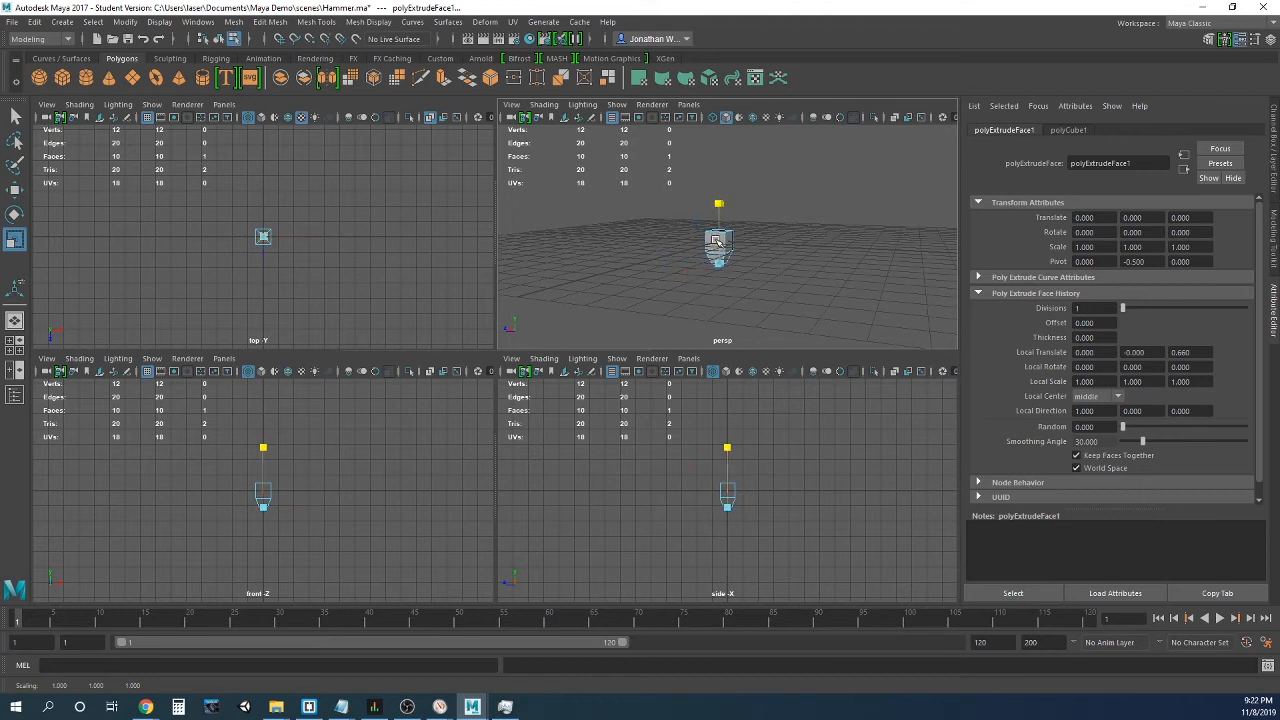
{"action": "scroll", "coordinate": [722, 275], "scroll_direction": "up", "scroll_amount": 4}
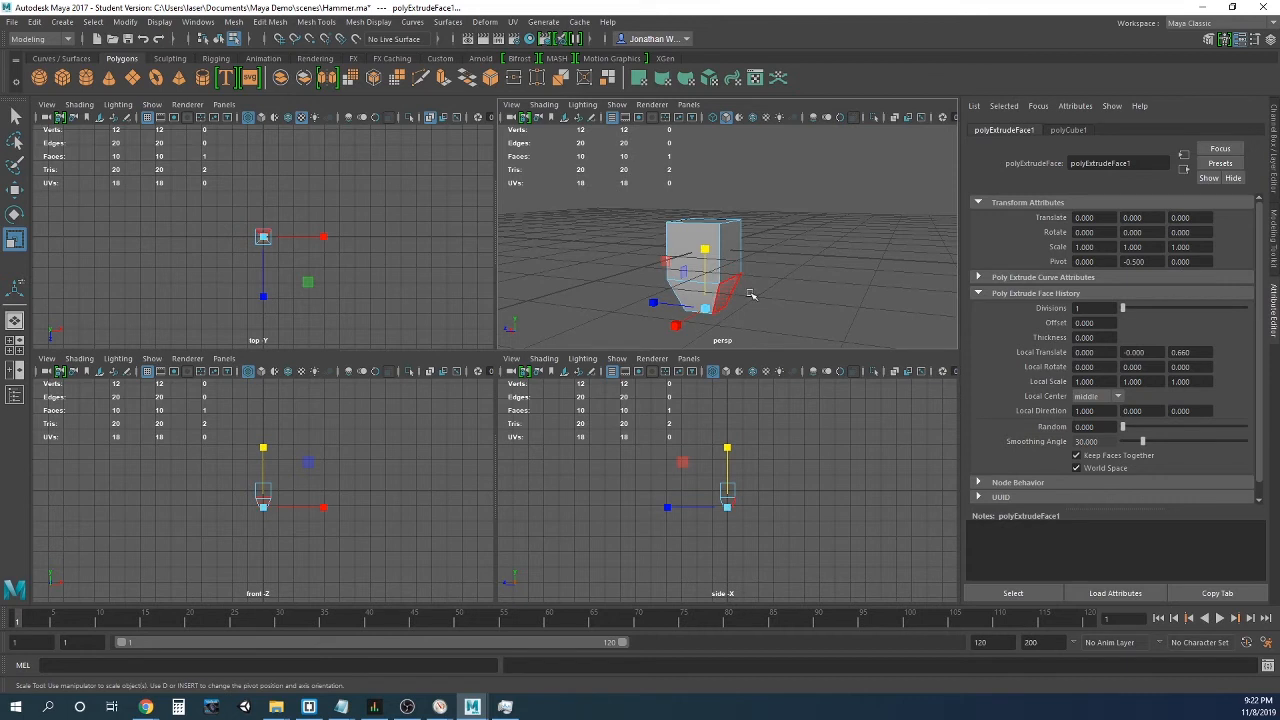
Step: Adjust the bottom face's size along X and Z individually and with the combined X-Z plane handle
{"action": "left_click_drag", "start_coordinate": [790, 313], "coordinate": [765, 333], "text": "alt"}
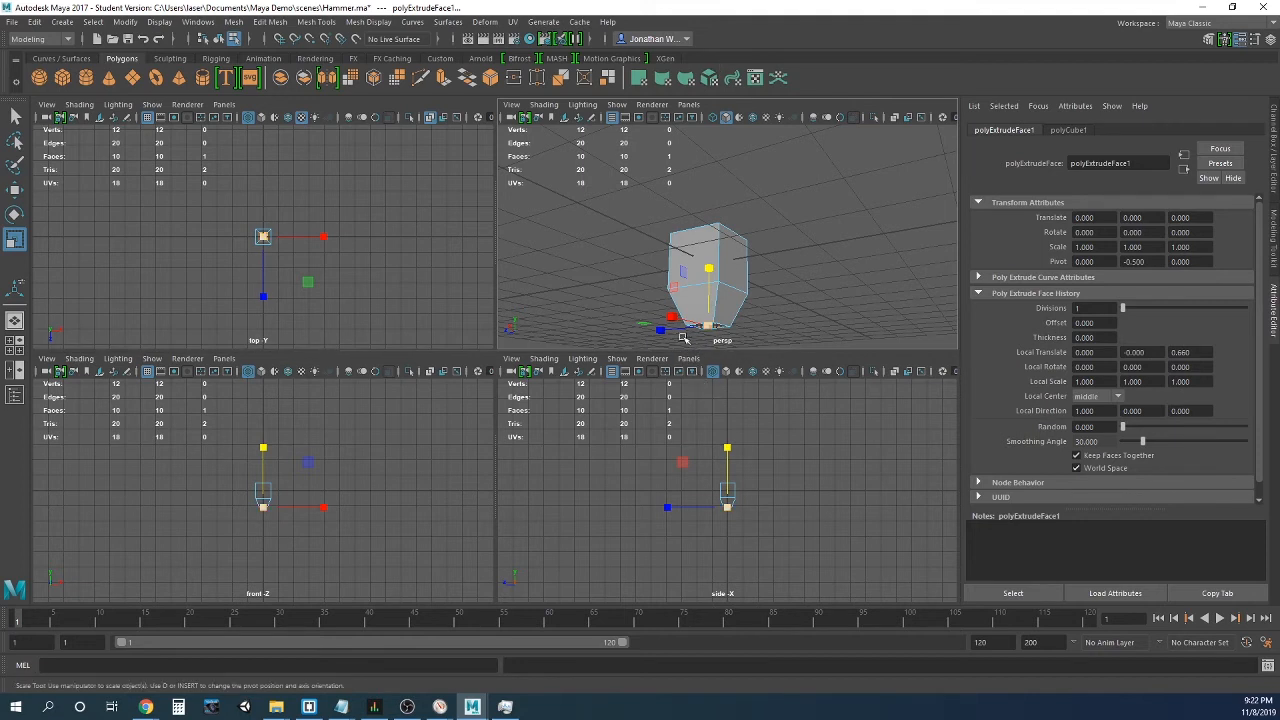
{"action": "left_click_drag", "start_coordinate": [671, 316], "coordinate": [678, 326]}
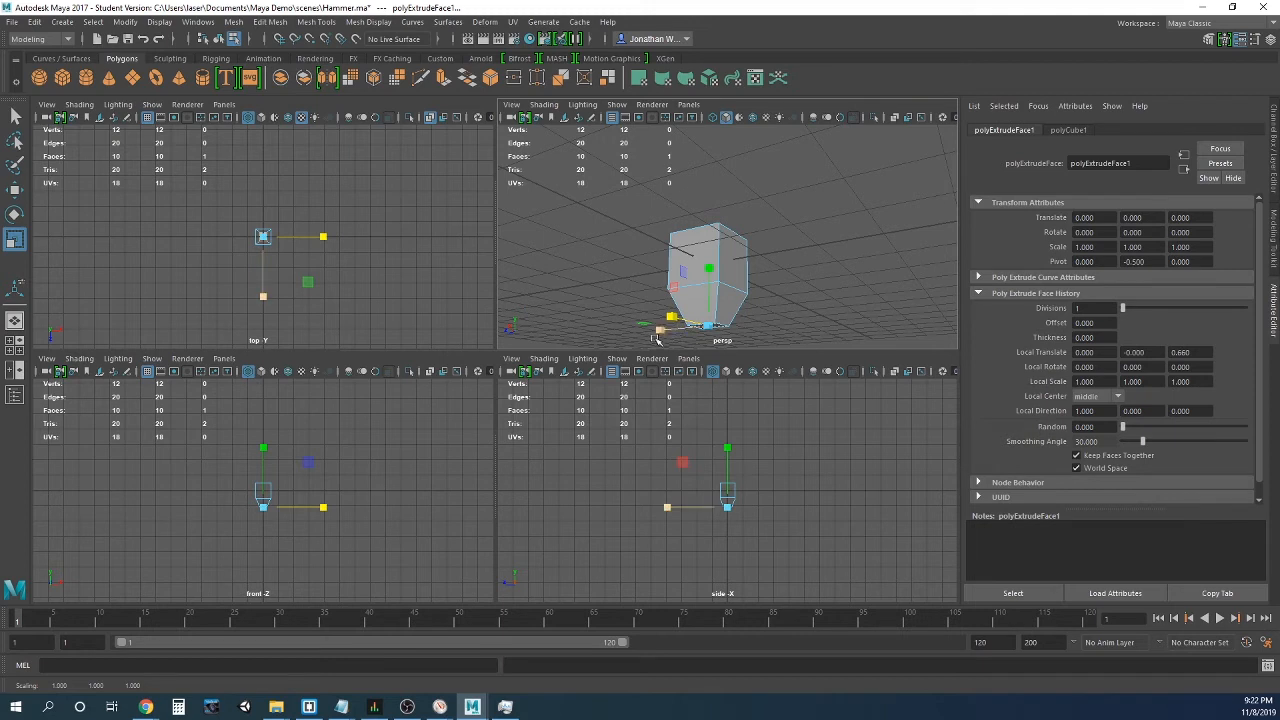
{"action": "mouse_move", "coordinate": [660, 331]}
{"action": "left_mouse_down"}
{"action": "mouse_move", "coordinate": [677, 334]}
{"action": "mouse_move", "coordinate": [659, 333]}
{"action": "left_mouse_up"}
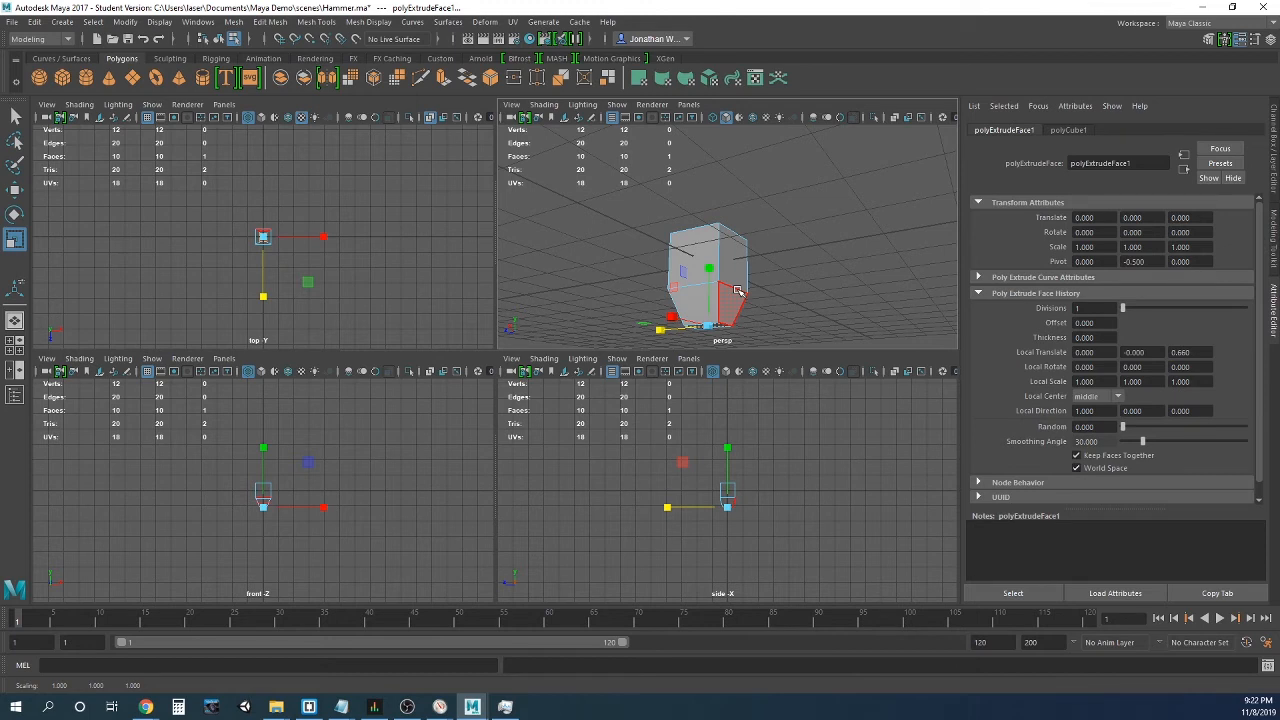
{"action": "left_click_drag", "start_coordinate": [768, 324], "coordinate": [654, 297], "text": "alt"}
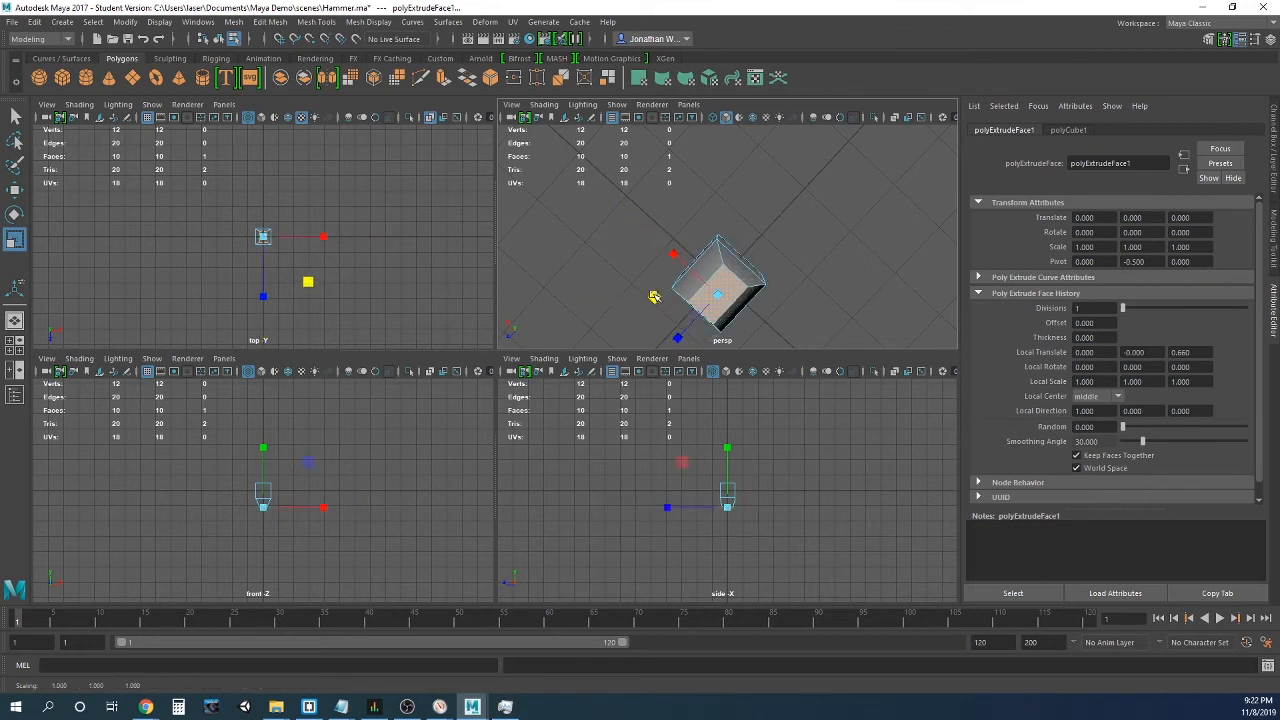
Step: Cycle the selected bottom face through the Move, Scale and Rotate tools to compare their manipulators
{"action": "key", "text": "w"}
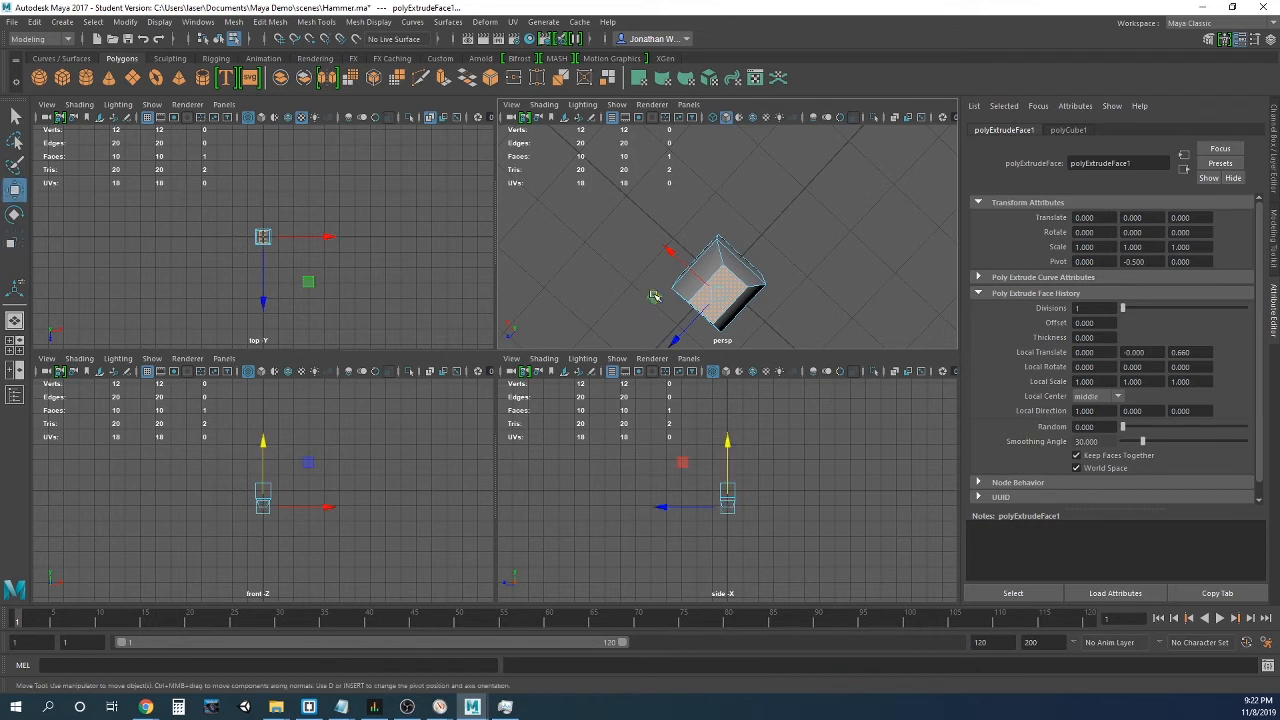
{"action": "left_click_drag", "start_coordinate": [905, 228], "coordinate": [828, 311], "text": "alt"}
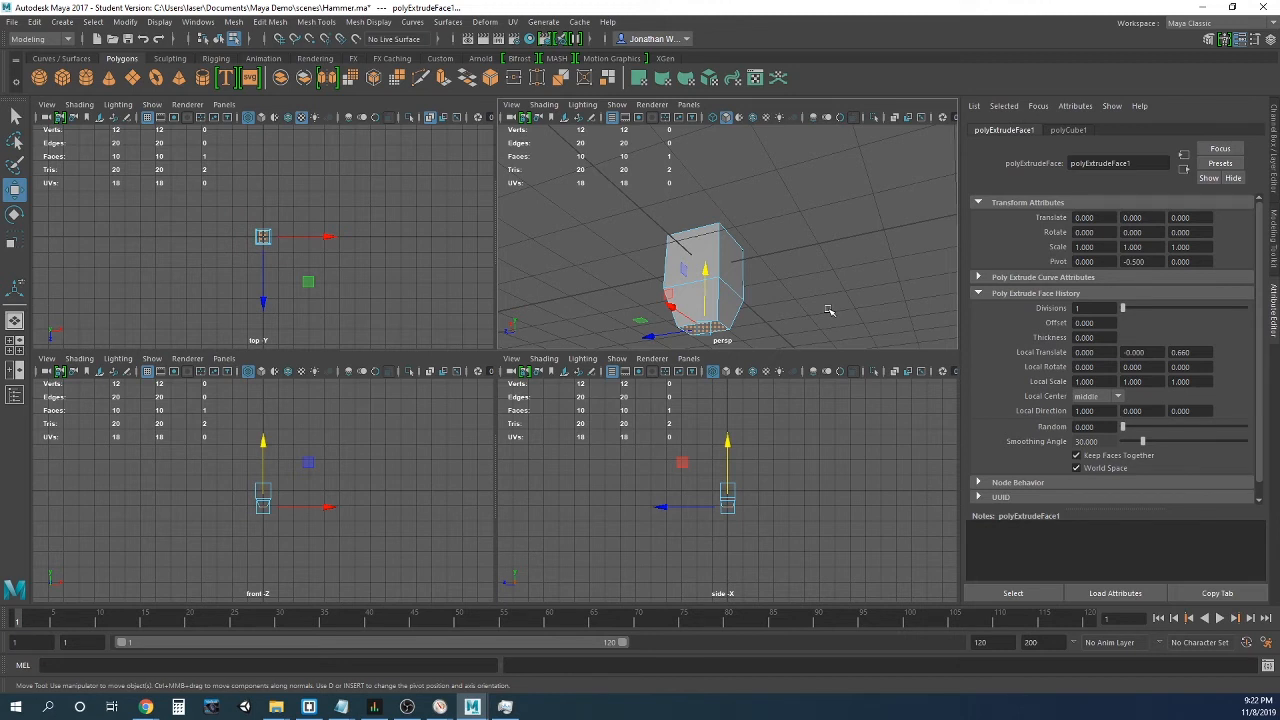
{"action": "key", "text": "w"}
{"action": "key", "text": "r"}
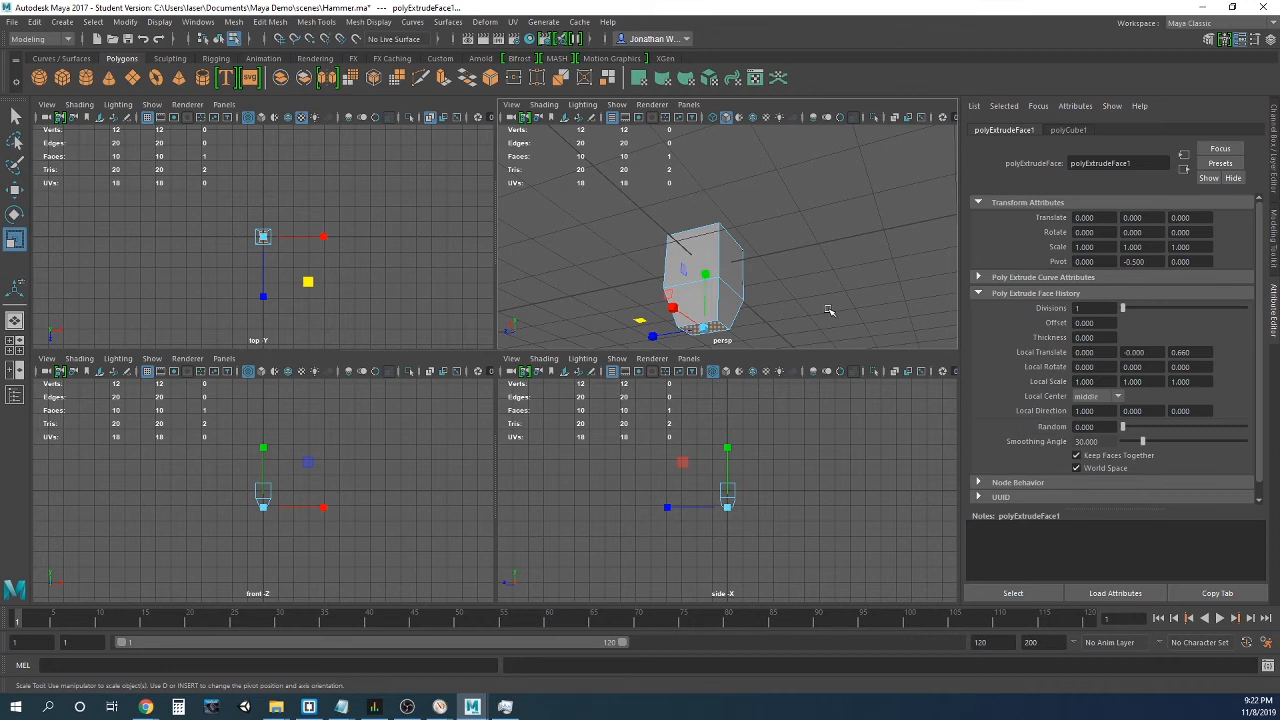
{"action": "key", "text": "e"}
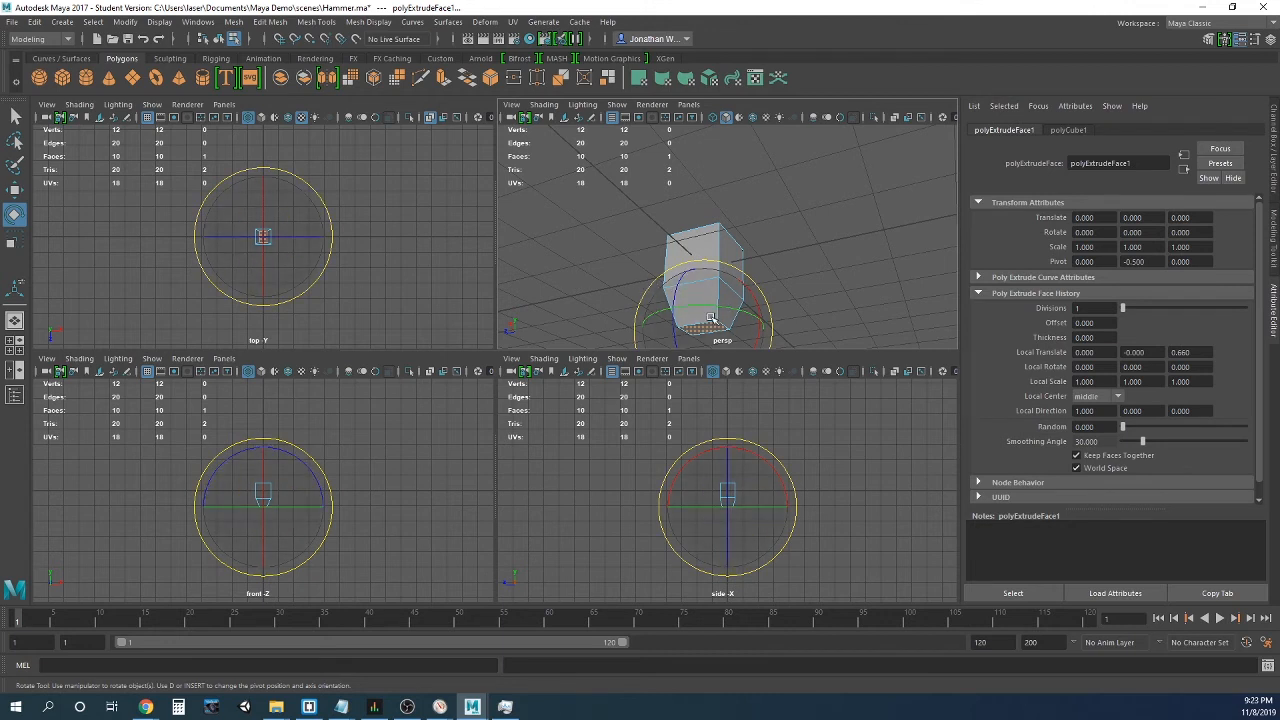
{"action": "key", "text": "w"}
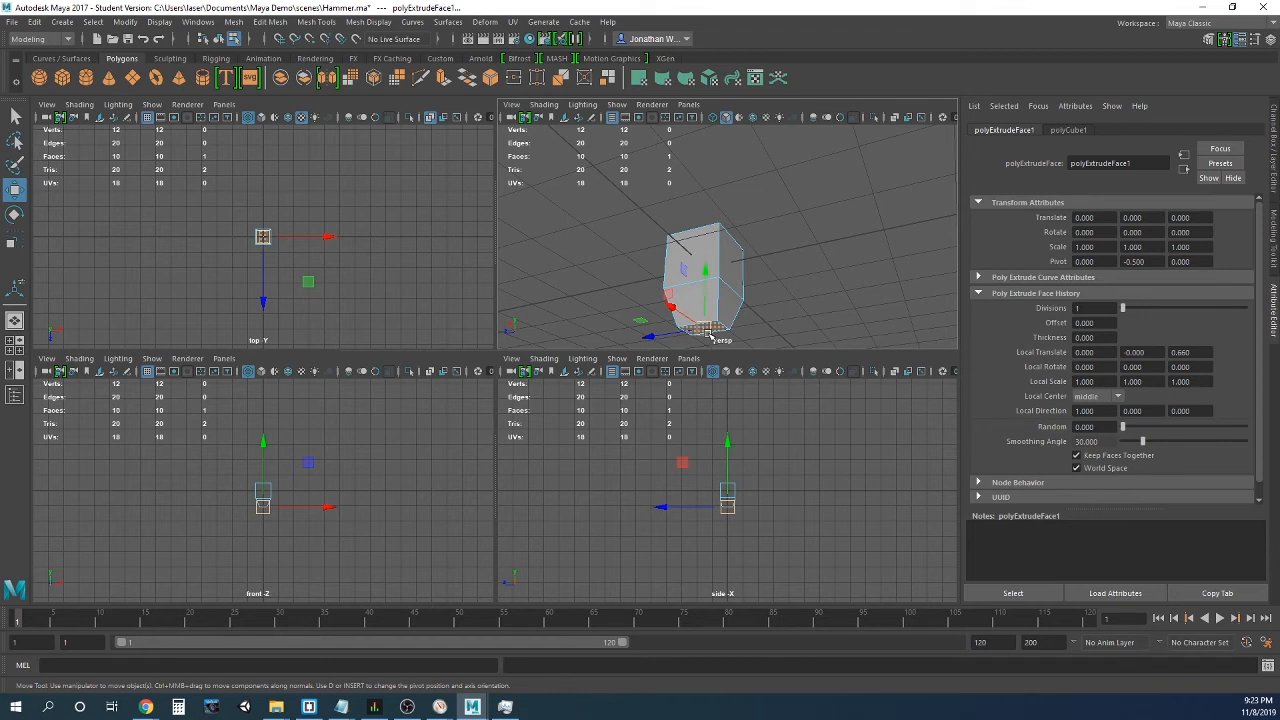
{"action": "key", "text": "r"}
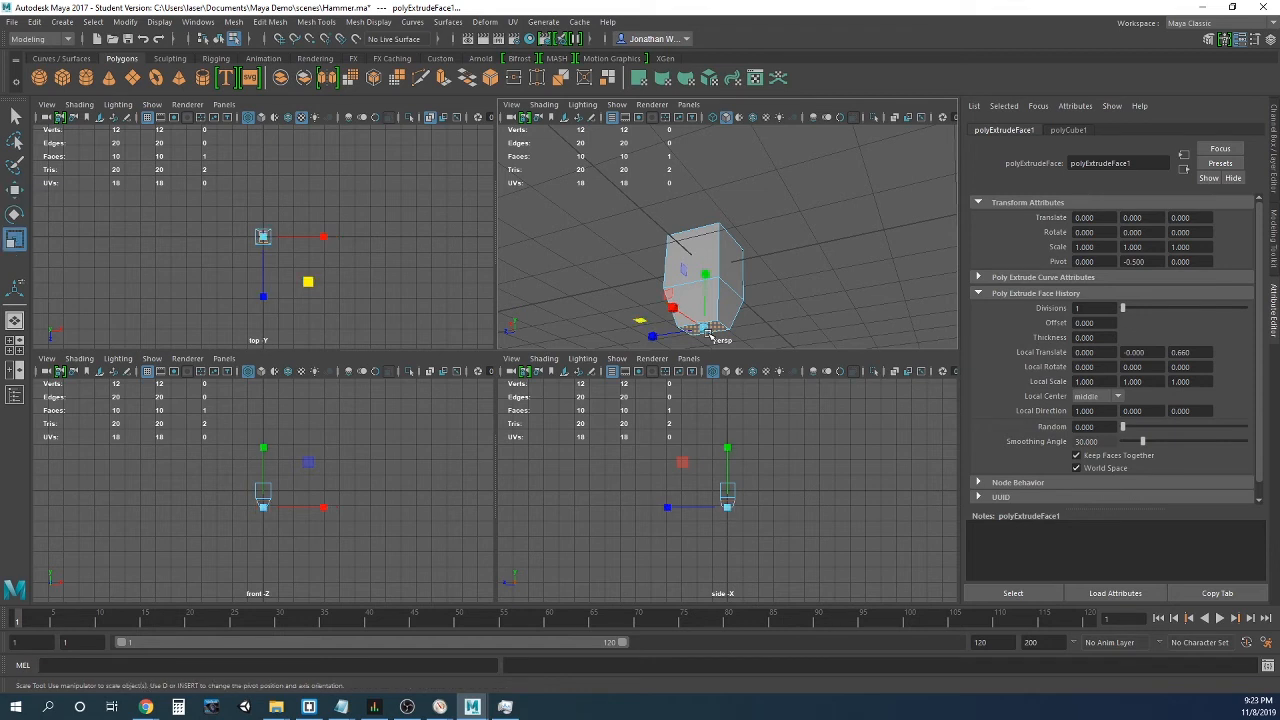
{"action": "key", "text": "e"}
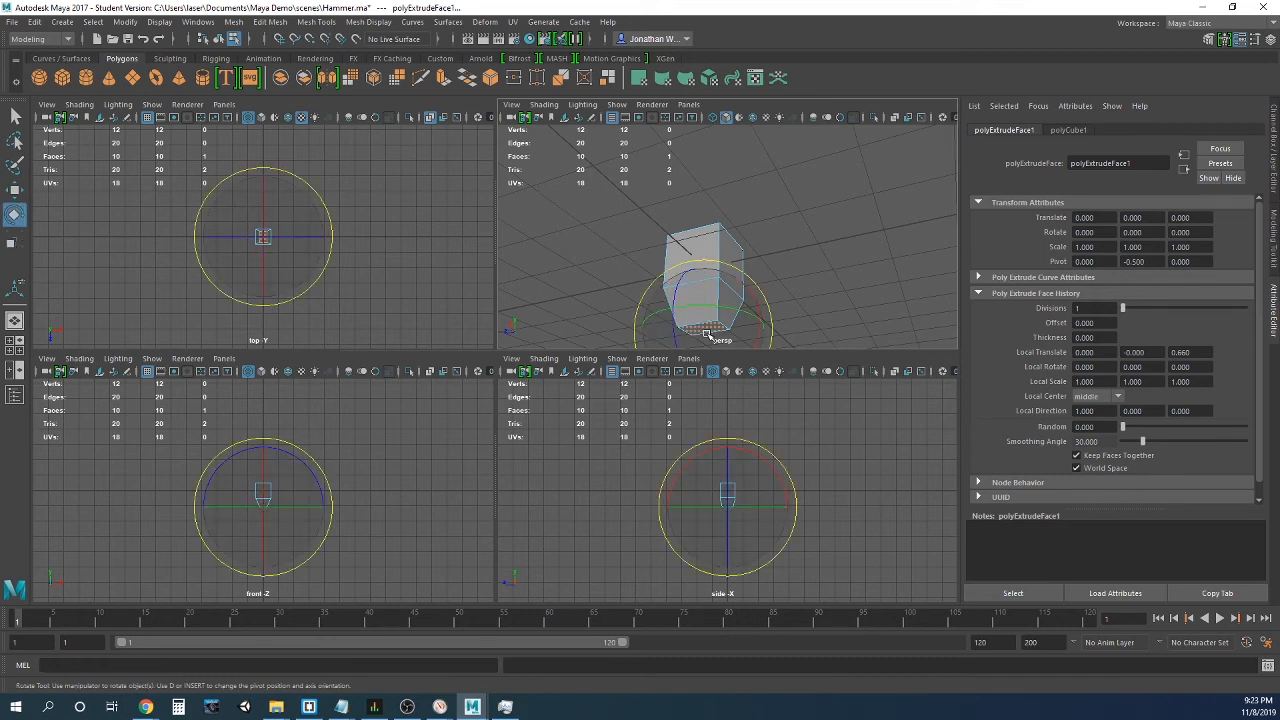
Step: Raise the bottom face to about Y -0.83 and enlarge it to about 1.18 times its width in X and Z
{"action": "key", "text": "w"}
{"action": "left_click_drag", "start_coordinate": [705, 273], "coordinate": [705, 260]}
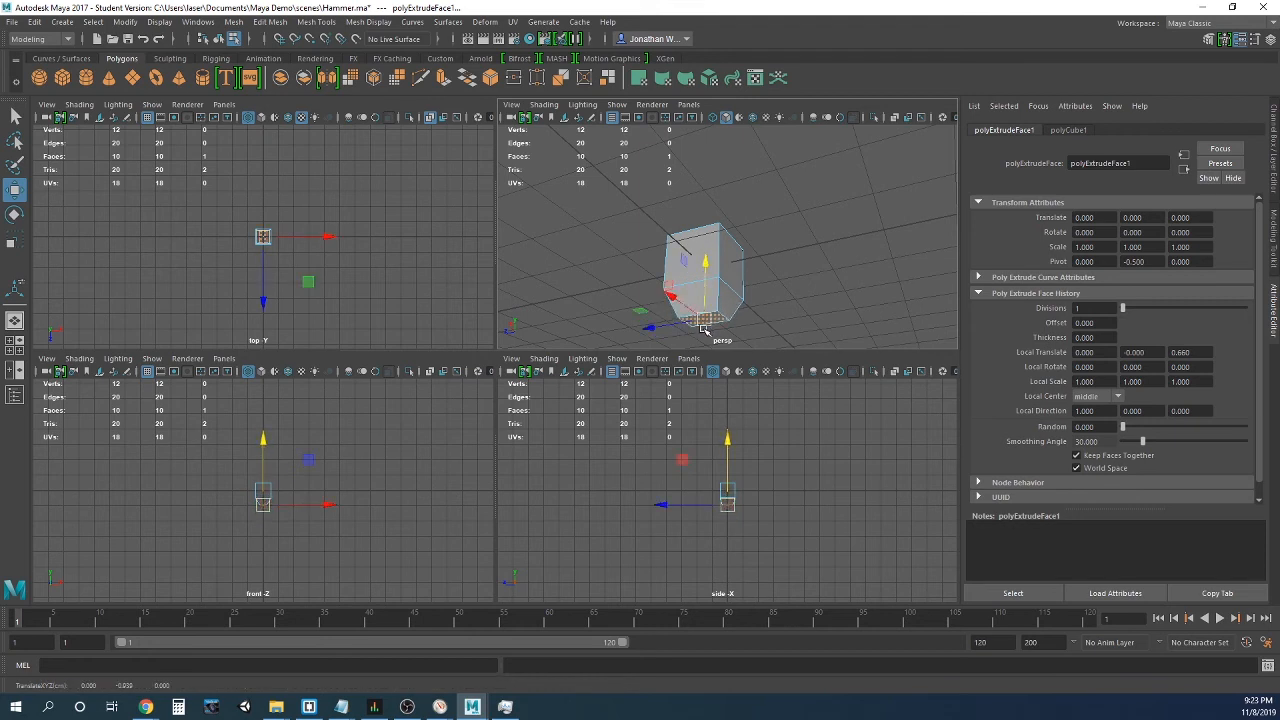
{"action": "key", "text": "r"}
{"action": "left_click_drag", "start_coordinate": [705, 318], "coordinate": [711, 320]}
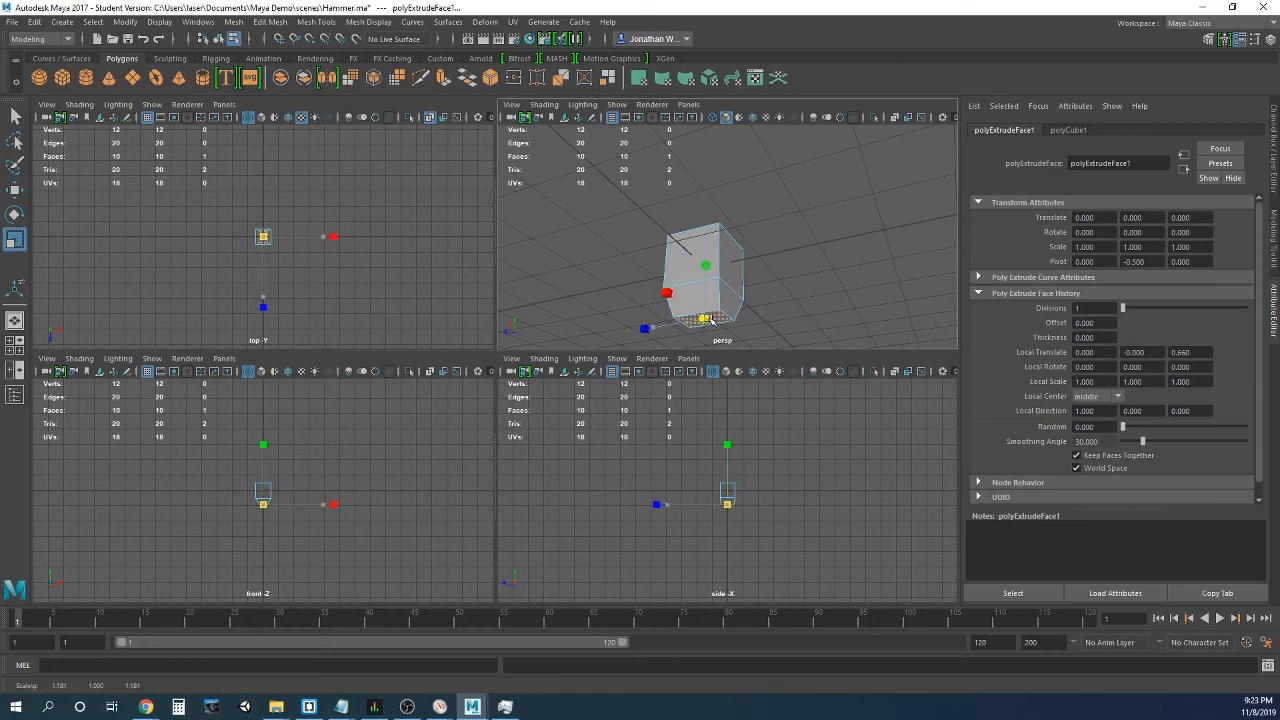
{"action": "key", "text": "w"}
{"action": "left_click_drag", "start_coordinate": [704, 262], "coordinate": [703, 300]}
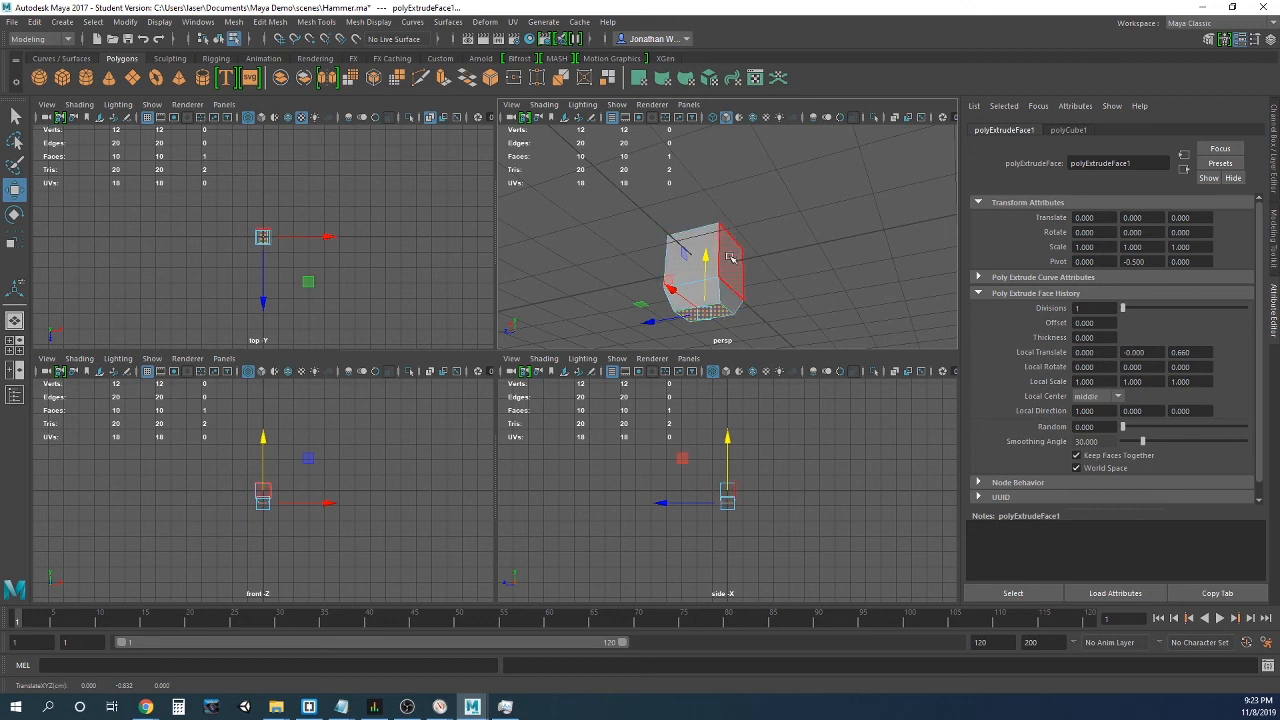
Step: Save the Hammer scene as a student version file and return to the Move tool
{"action": "left_click_drag", "start_coordinate": [733, 262], "coordinate": [773, 243], "text": "alt"}
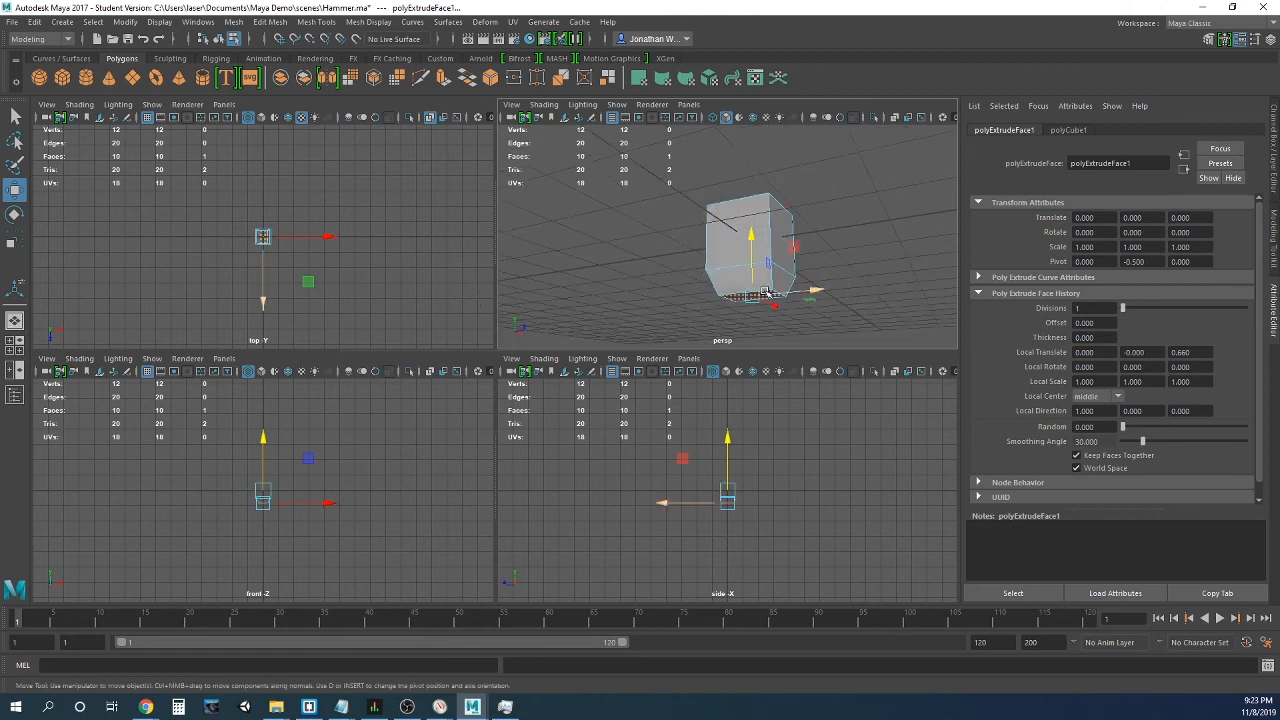
{"action": "left_click_drag", "start_coordinate": [737, 320], "coordinate": [722, 307], "text": "alt"}
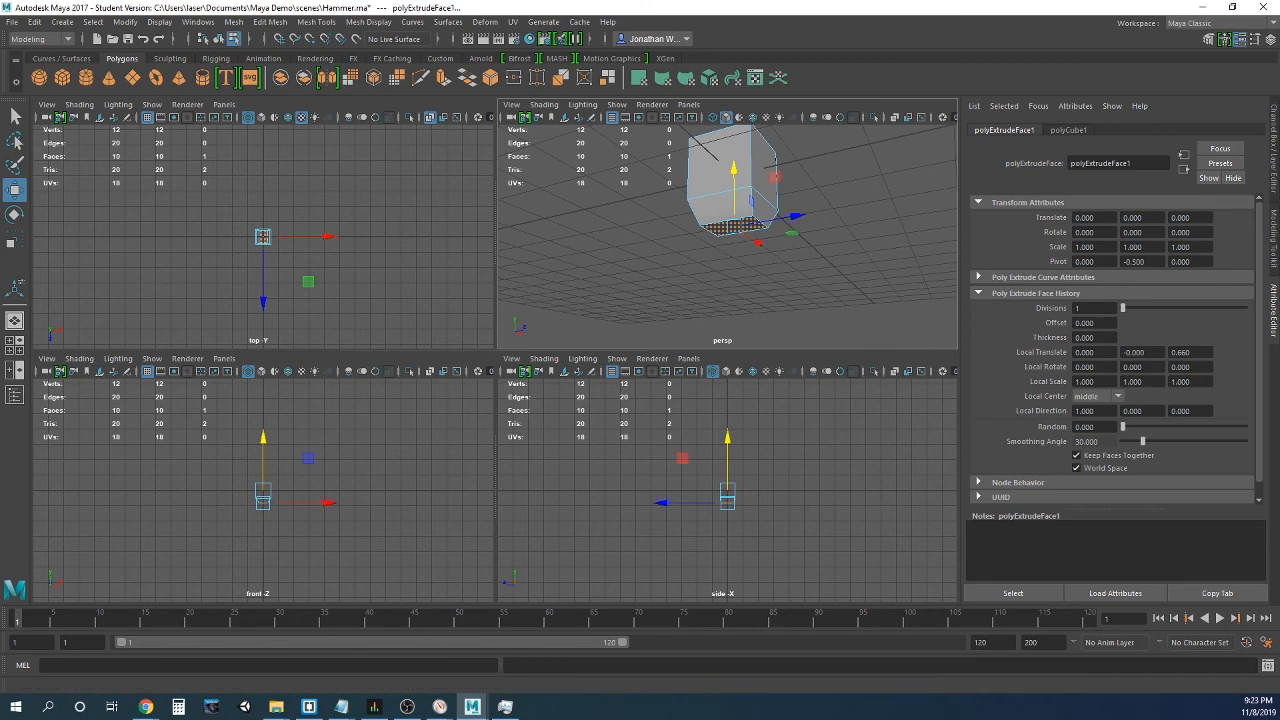
{"action": "left_click", "coordinate": [10, 22]}
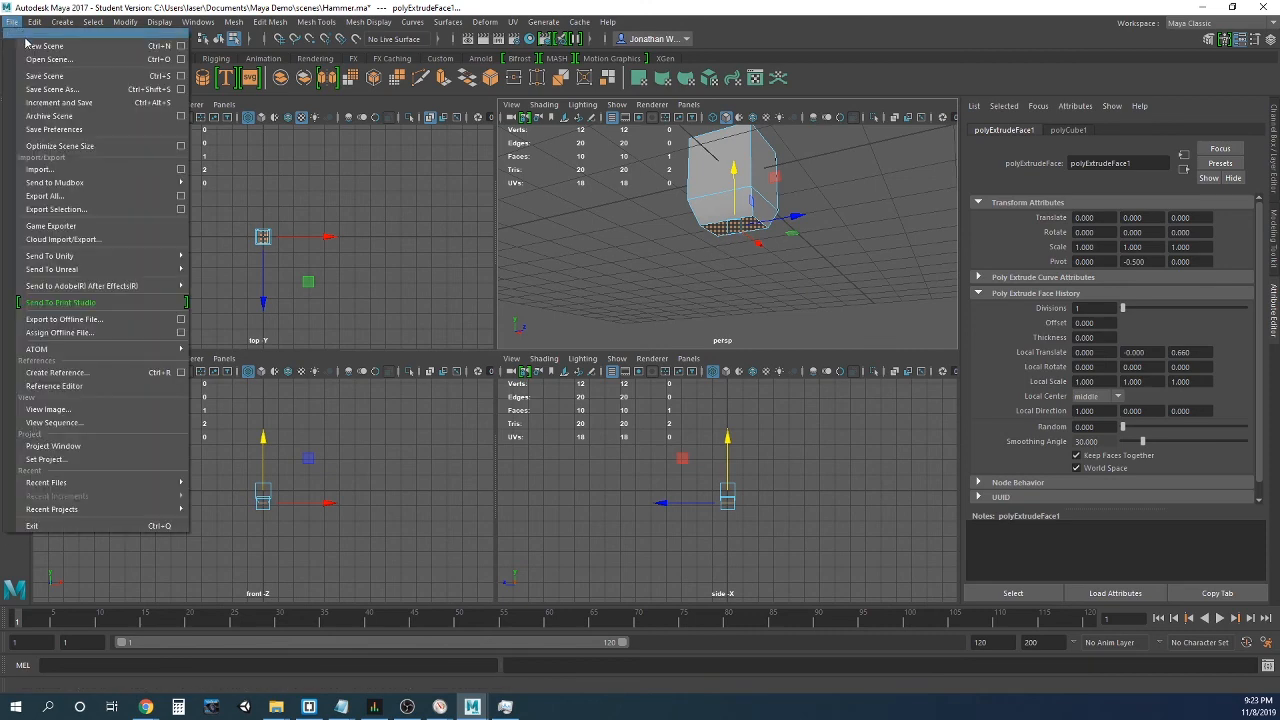
{"action": "left_click", "coordinate": [44, 77]}
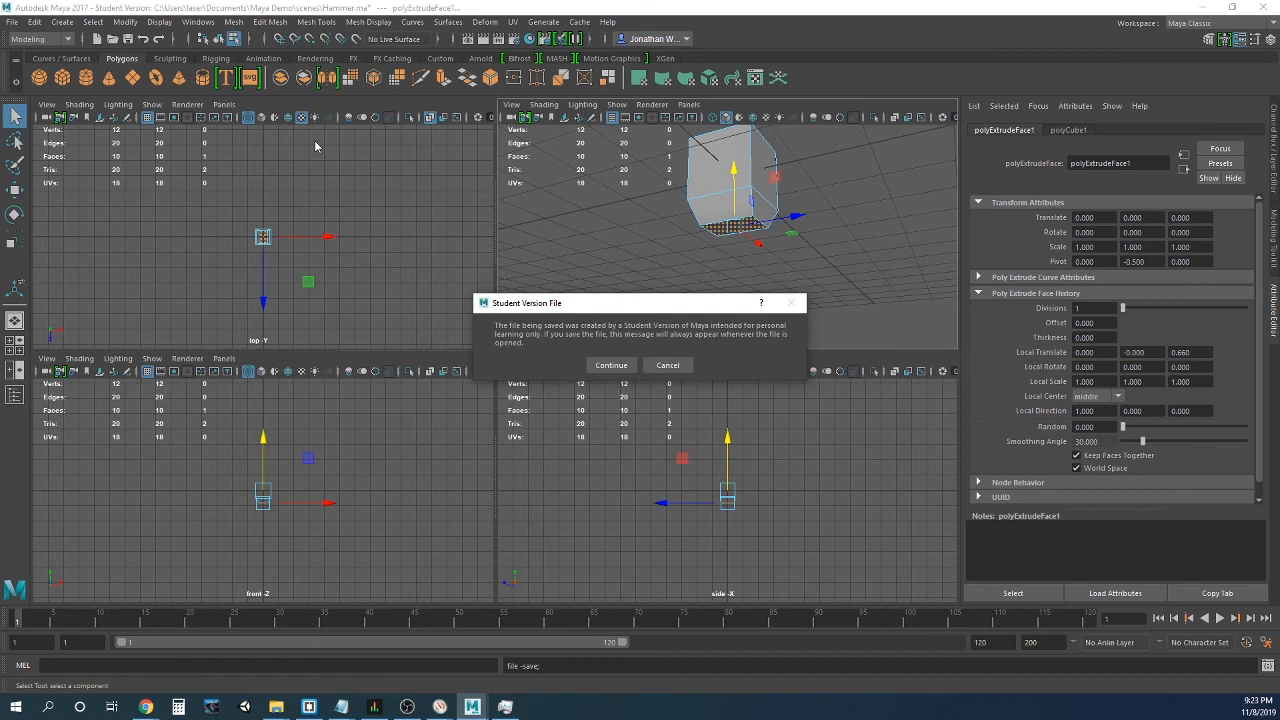
{"action": "key", "text": "Return"}
{"action": "key", "text": "w"}
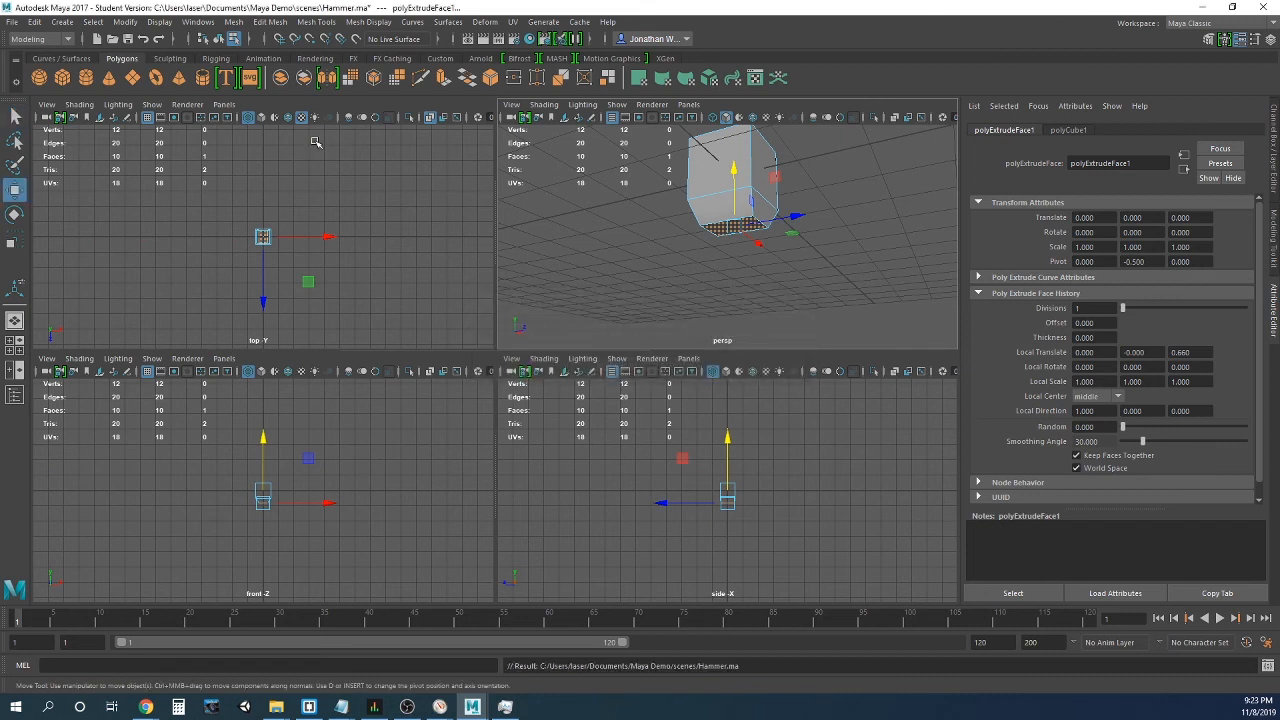